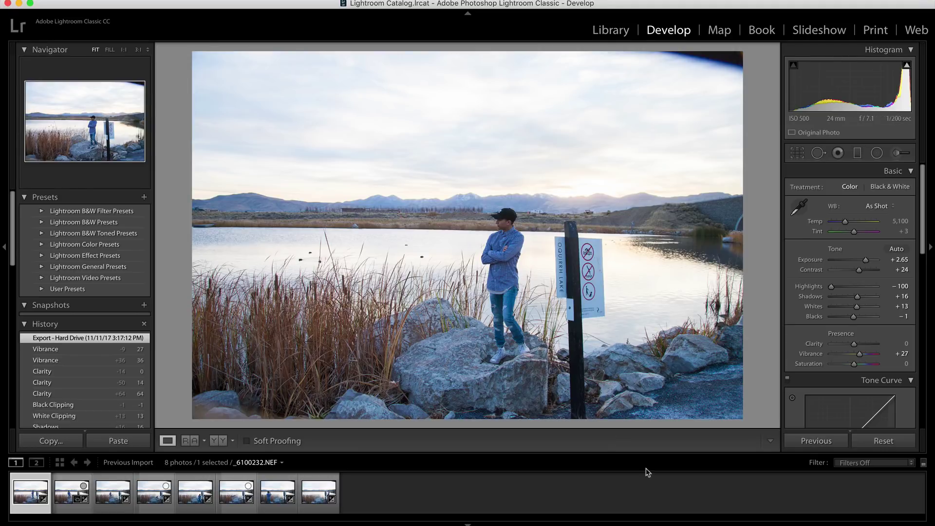
- Open the finished multiplicity composite JPG from the Downloads folder, examine it, and minimize its window
{"action": "left_click", "coordinate": [715, 515]}
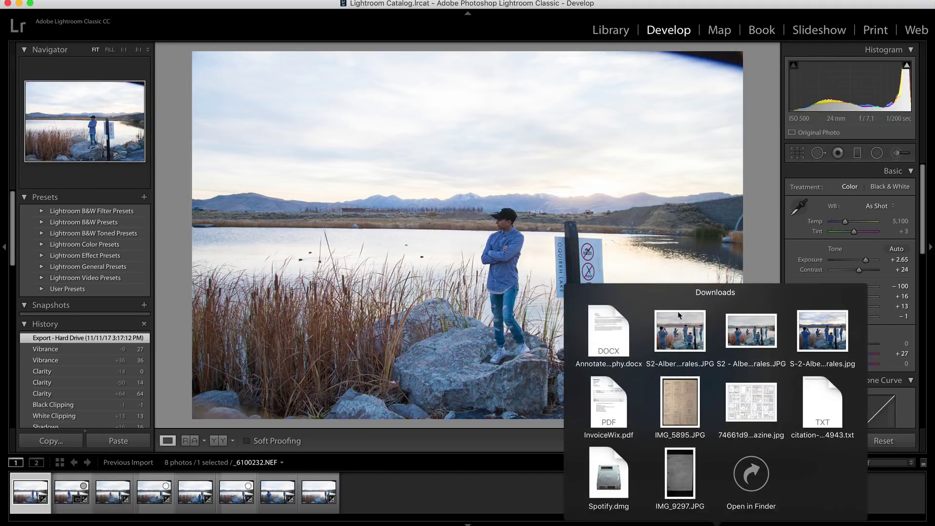
{"action": "left_click", "coordinate": [684, 330]}
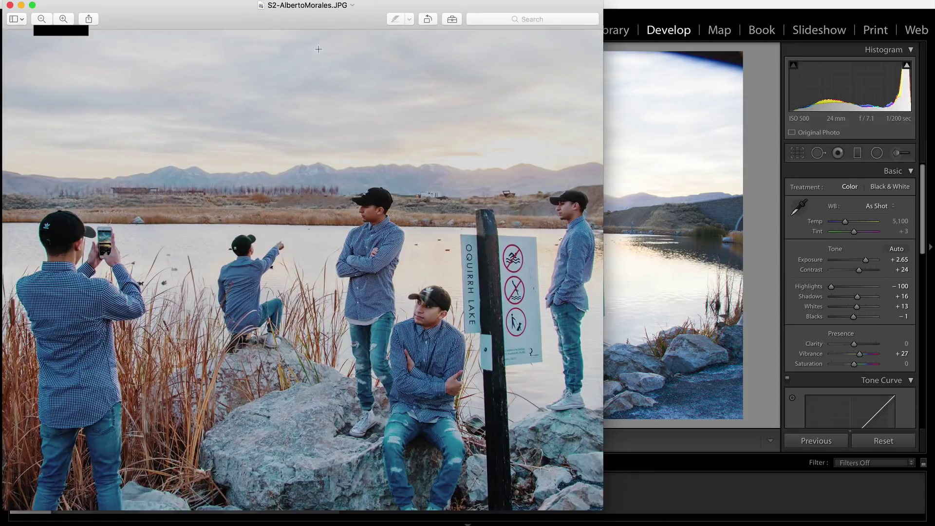
{"action": "left_click_drag", "start_coordinate": [285, 21], "coordinate": [426, 4]}
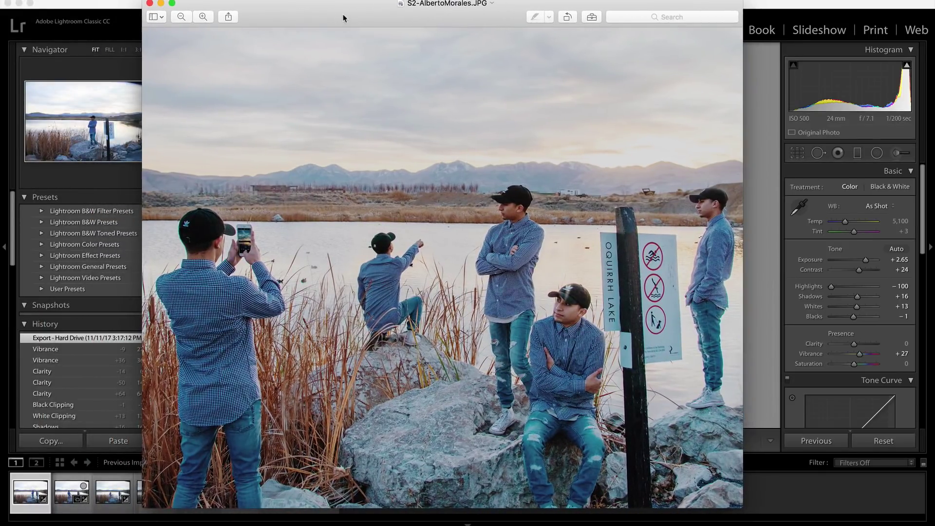
{"action": "left_click_drag", "start_coordinate": [341, 21], "coordinate": [361, 21]}
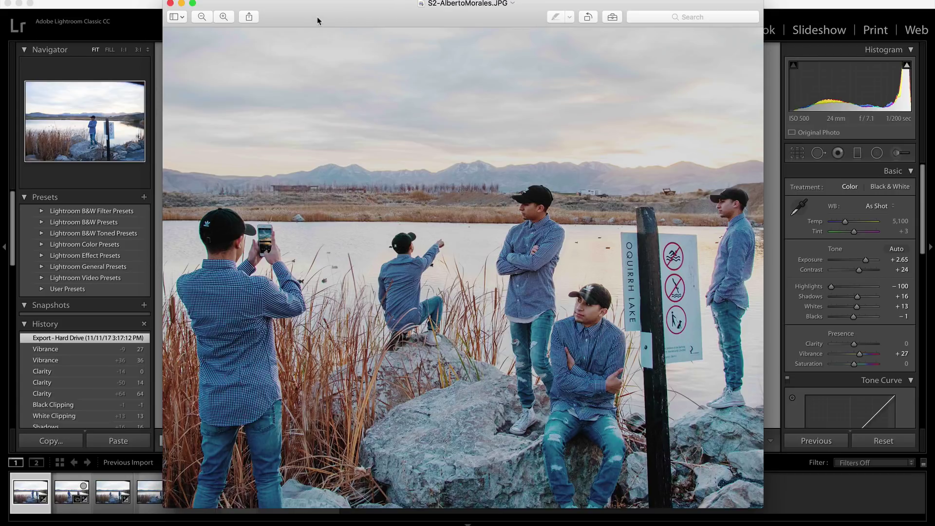
{"action": "left_click_drag", "start_coordinate": [317, 21], "coordinate": [322, 10]}
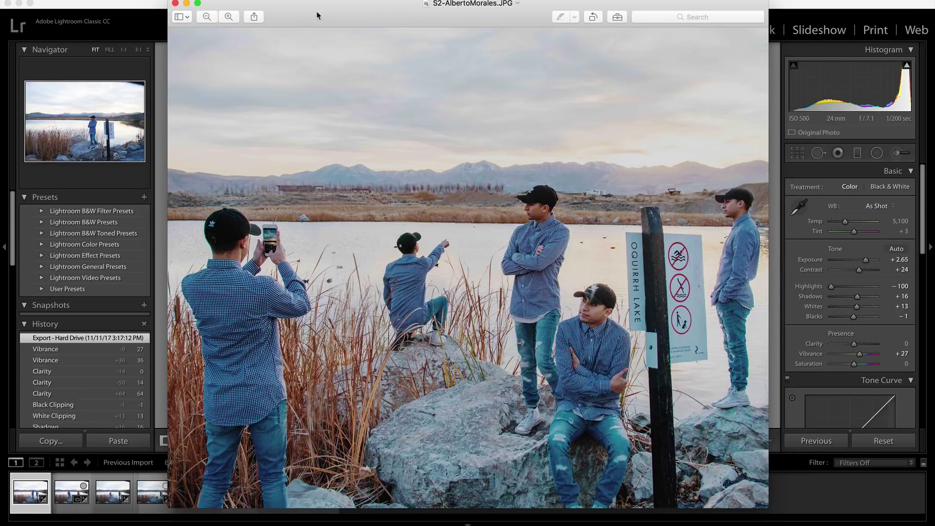
{"action": "mouse_move", "coordinate": [317, 16]}
{"action": "left_mouse_down"}
{"action": "mouse_move", "coordinate": [351, 17]}
{"action": "mouse_move", "coordinate": [312, 14]}
{"action": "left_mouse_up"}
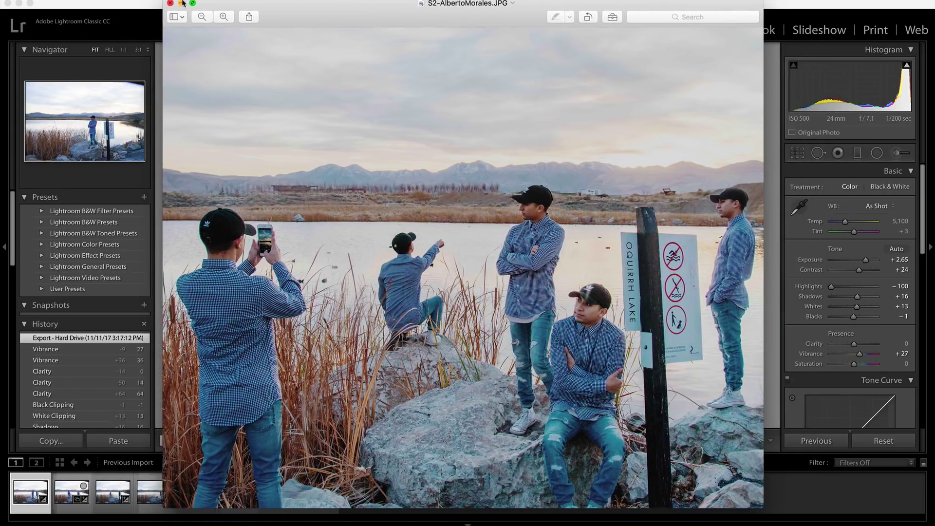
{"action": "left_click", "coordinate": [182, 3]}
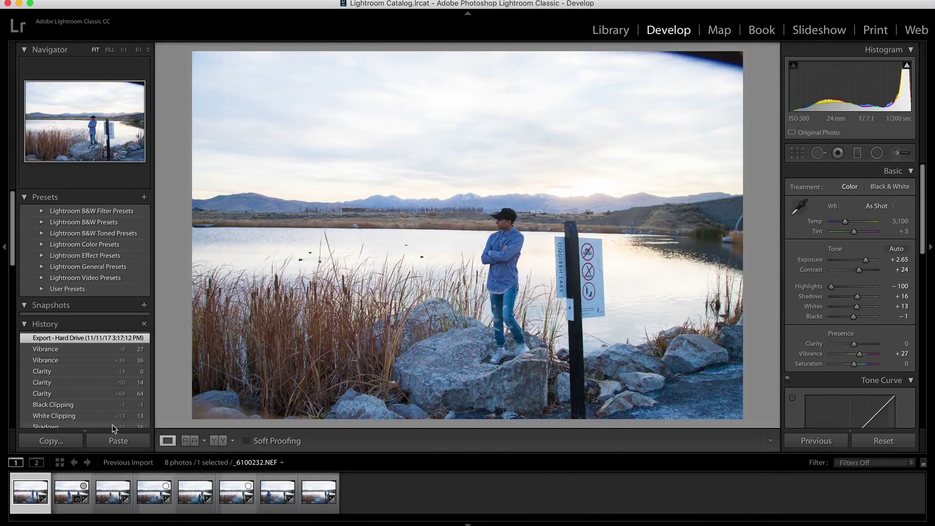
- Browse the source photos of the lake shoot one by one and compare the subject's pose in each
{"action": "left_click", "coordinate": [75, 495]}
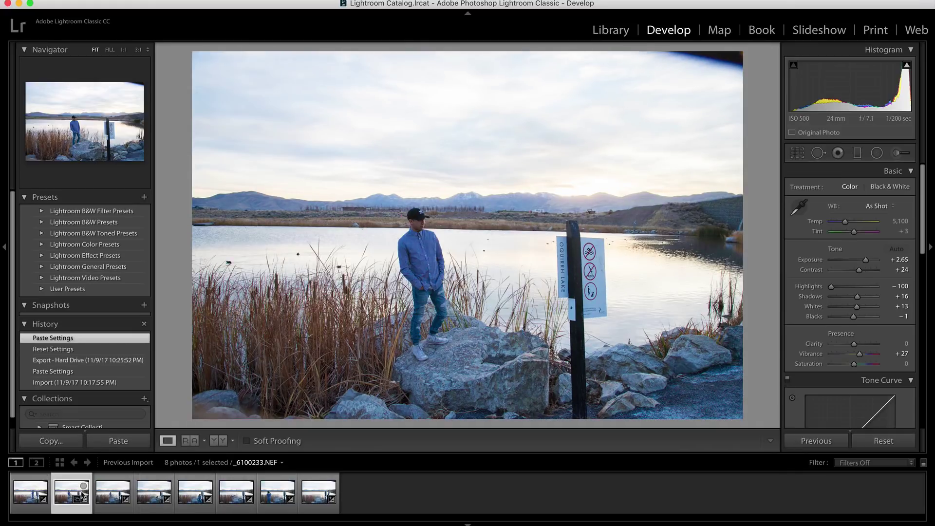
{"action": "left_click", "coordinate": [113, 493]}
{"action": "left_click", "coordinate": [158, 492]}
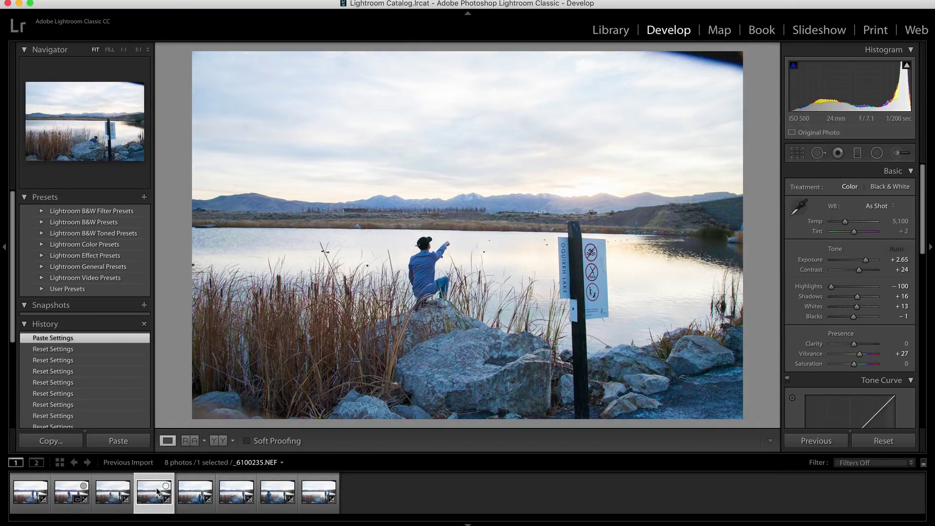
{"action": "left_click", "coordinate": [195, 493]}
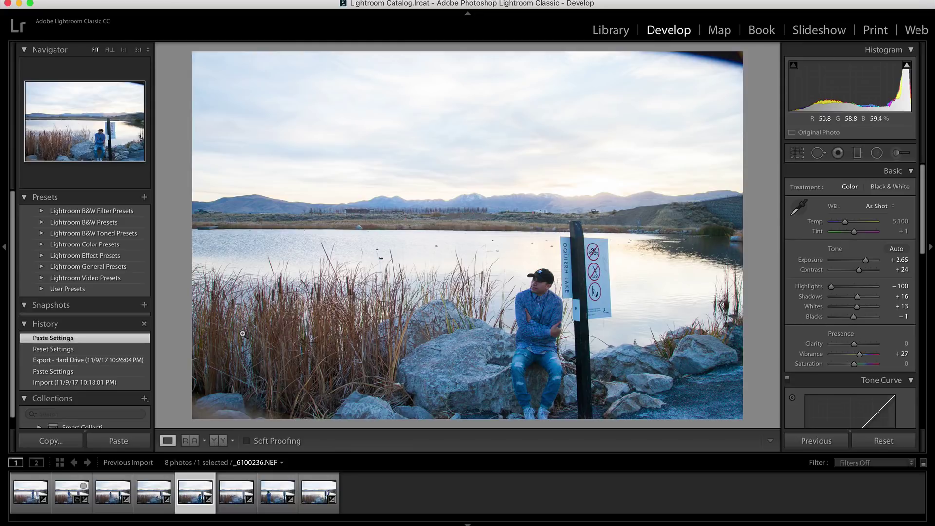
{"action": "key", "text": "Left"}
{"action": "key", "text": "Left"}
{"action": "key", "text": "Left"}
{"action": "key", "text": "Left"}
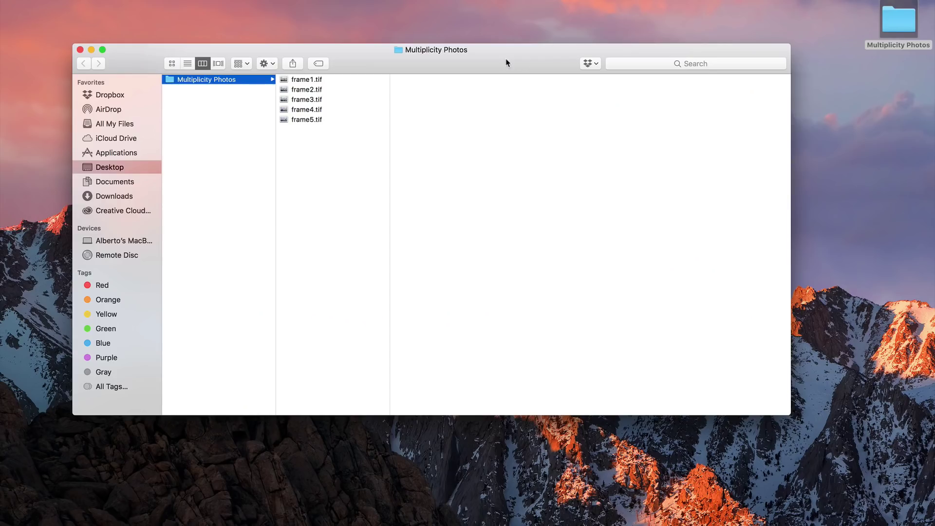
- Switch to Finder and preview the exported TIF frames in the Multiplicity Photos folder
{"action": "left_click_drag", "start_coordinate": [506, 62], "coordinate": [534, 62]}
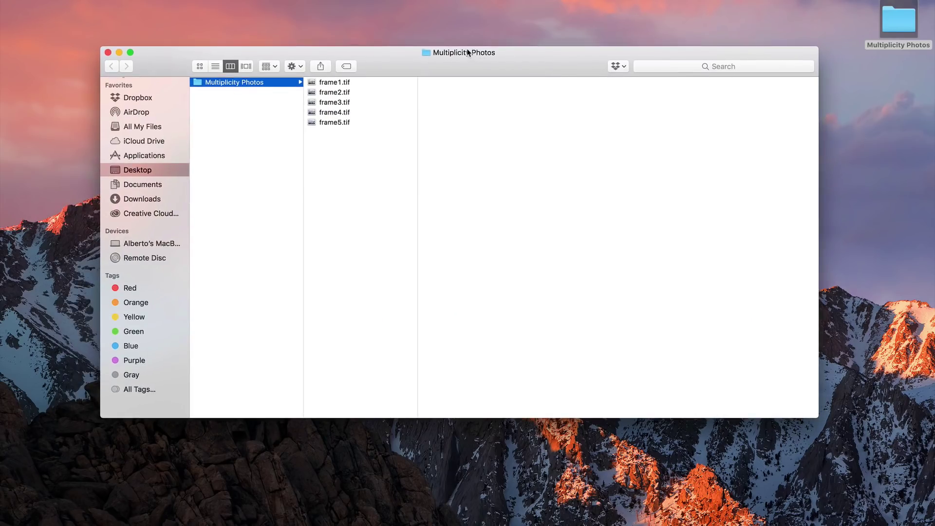
{"action": "left_click", "coordinate": [328, 91]}
{"action": "left_click", "coordinate": [347, 83]}
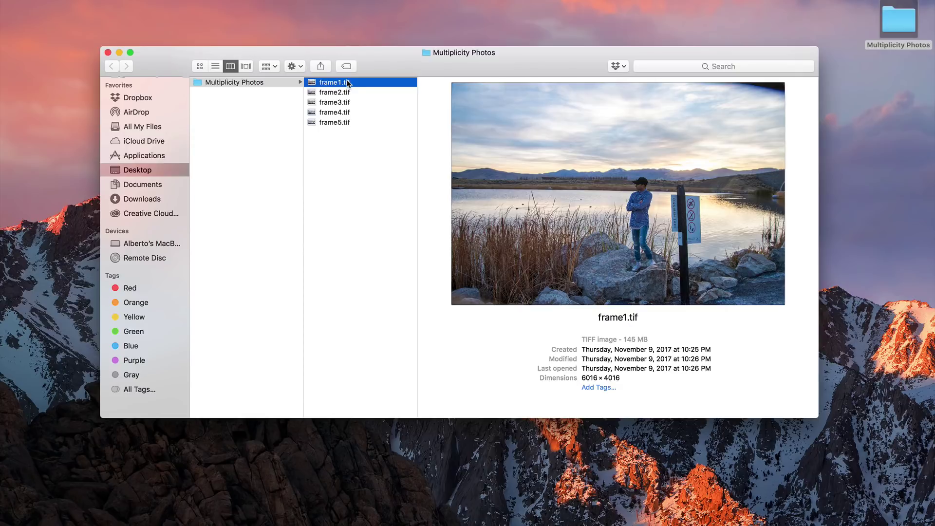
{"action": "key", "text": "Down"}
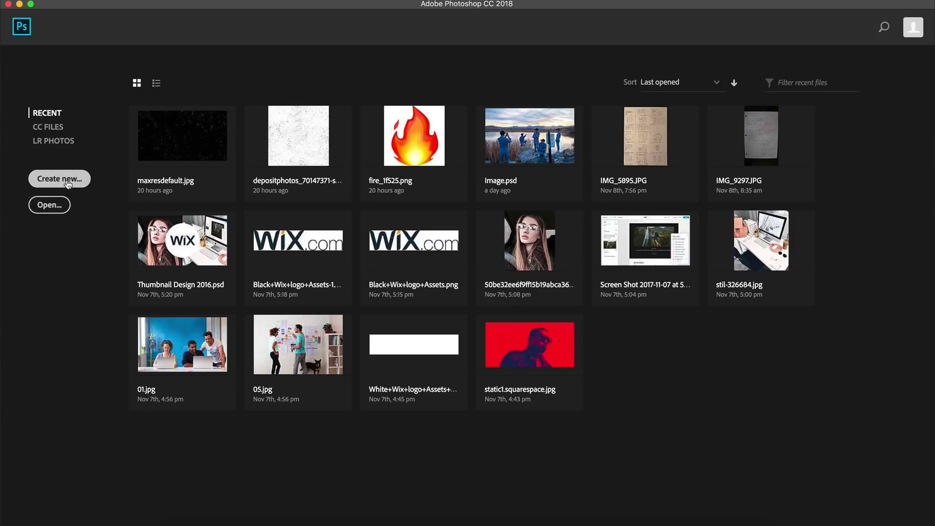
- Start a new Photoshop document named "Multiplicity Effect", 10 inches wide and 8 inches high
{"action": "left_click", "coordinate": [50, 183]}
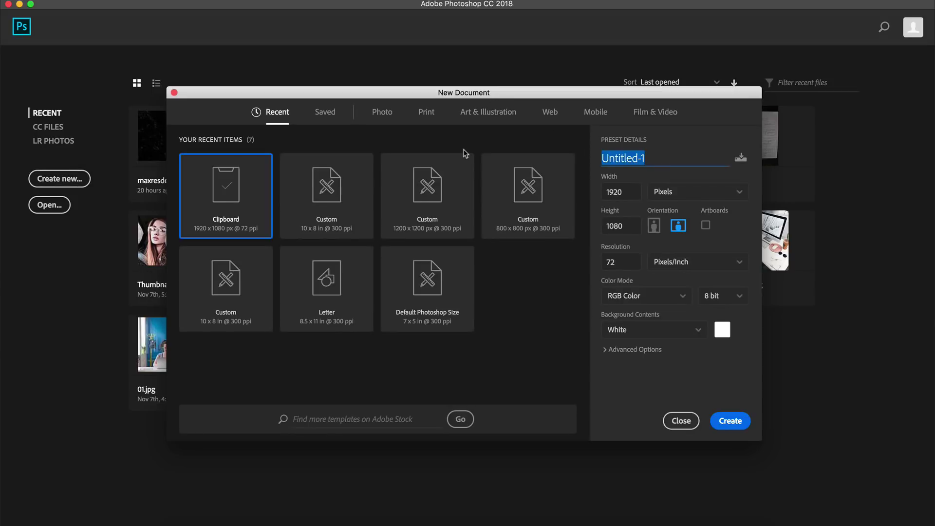
{"action": "type", "text": "Multiplicity Effect"}
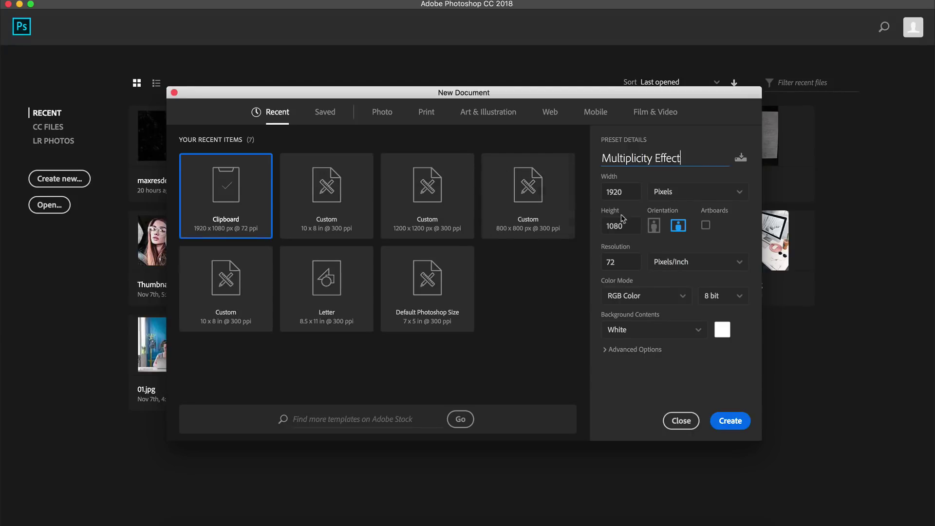
{"action": "left_click", "coordinate": [669, 195]}
{"action": "left_click", "coordinate": [668, 229]}
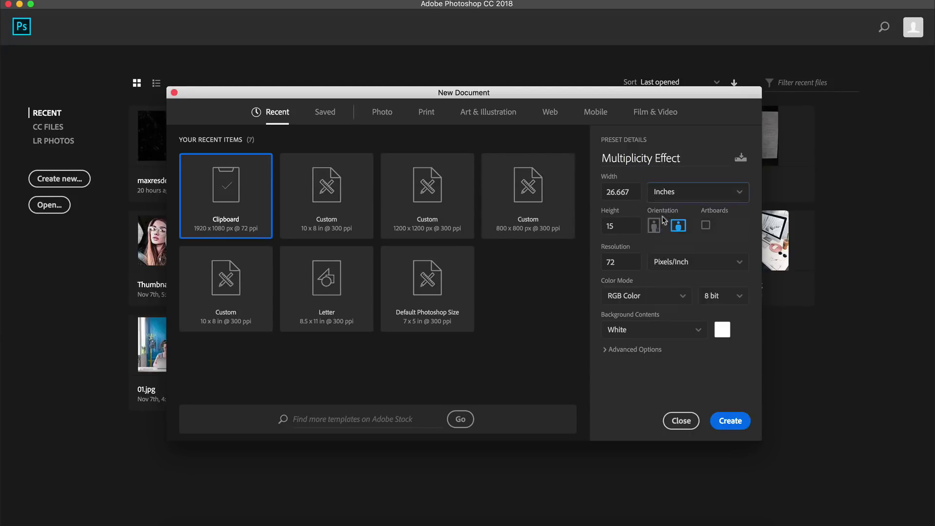
{"action": "type", "text": "10"}
{"action": "key", "text": "Tab"}
{"action": "type", "text": "8"}
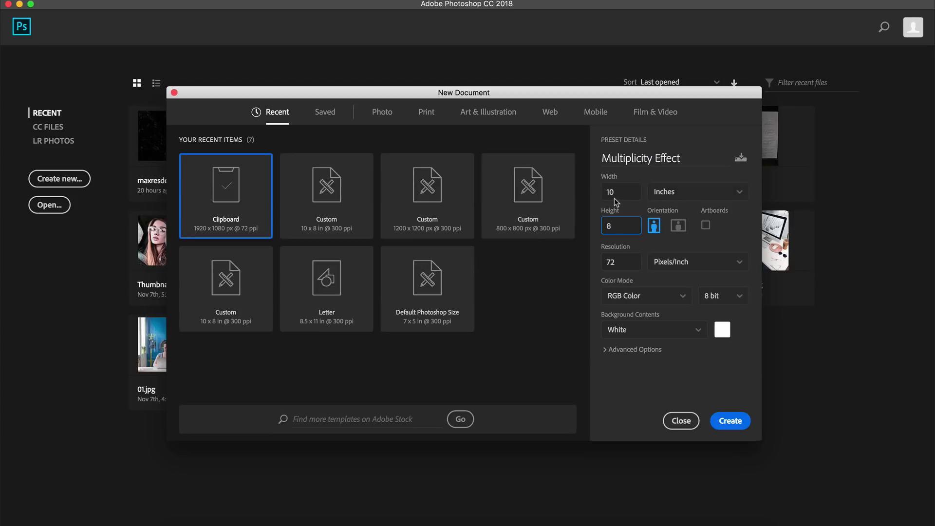
- Set the new document to landscape orientation and 300 pixels/inch, and create it
{"action": "left_click", "coordinate": [678, 225]}
{"action": "double_click", "coordinate": [626, 261]}
{"action": "type", "text": "300"}
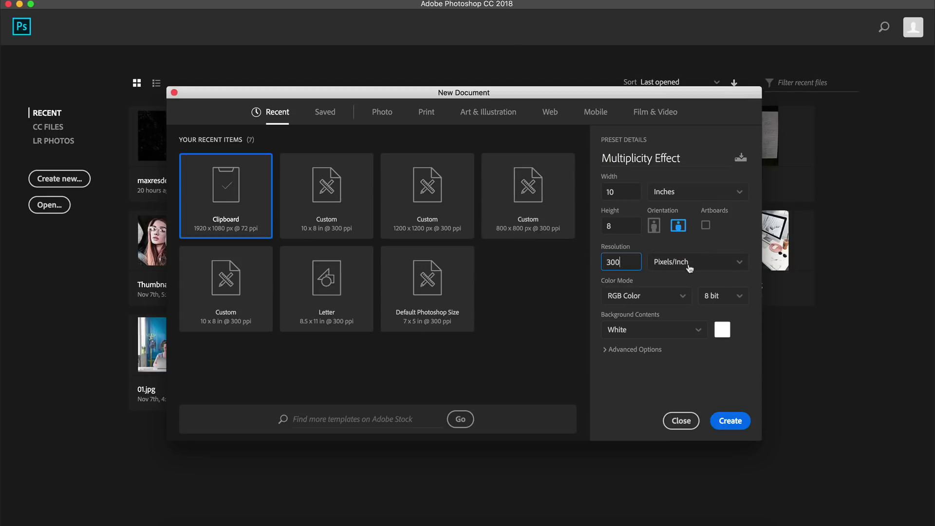
{"action": "left_click_drag", "start_coordinate": [619, 98], "coordinate": [621, 97]}
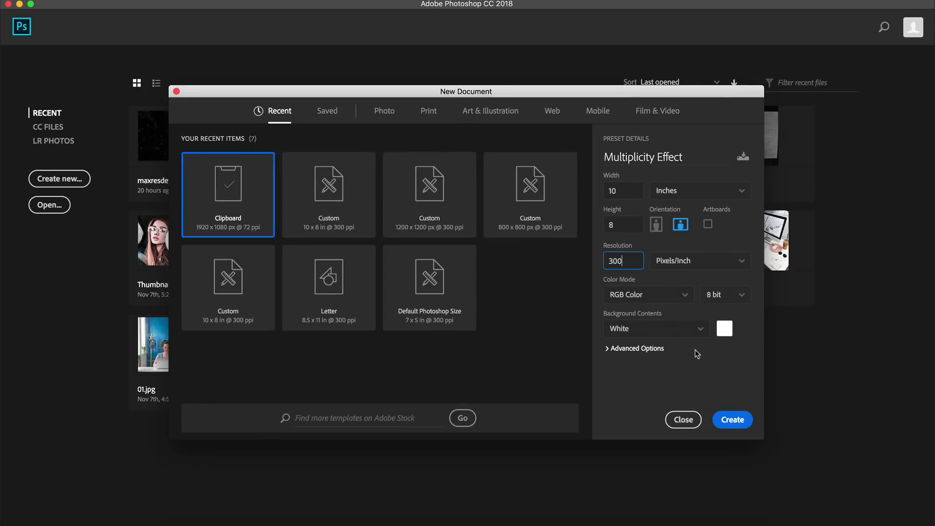
{"action": "left_click", "coordinate": [739, 420]}
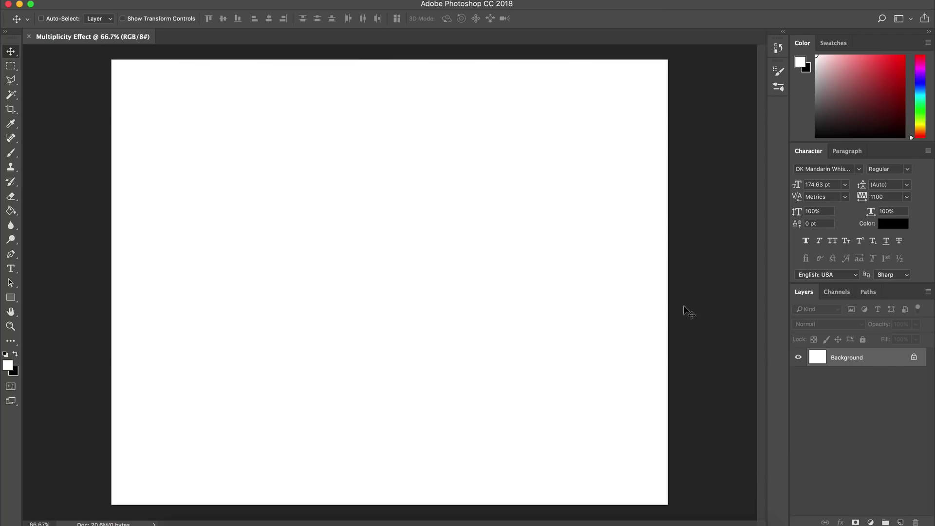
- Convert the locked Background layer into a regular layer with the default settings
{"action": "double_click", "coordinate": [846, 357]}
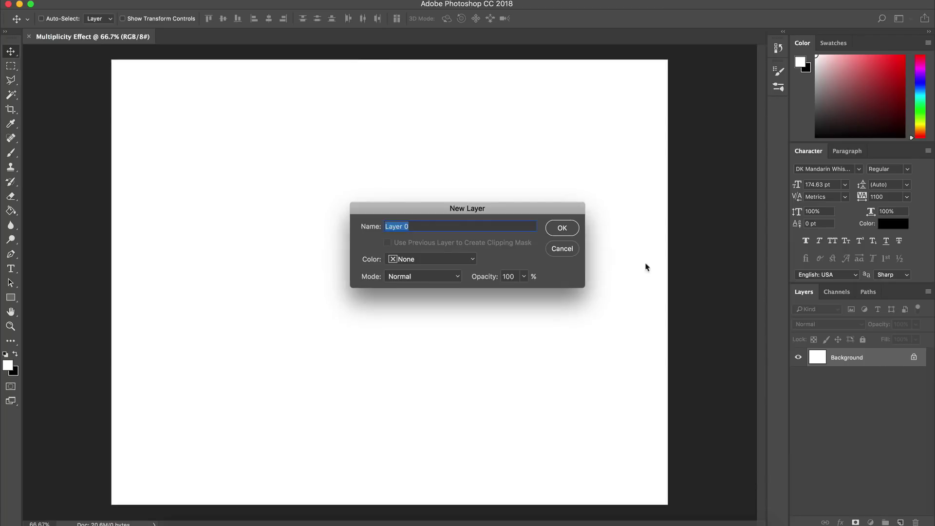
{"action": "left_click", "coordinate": [569, 232]}
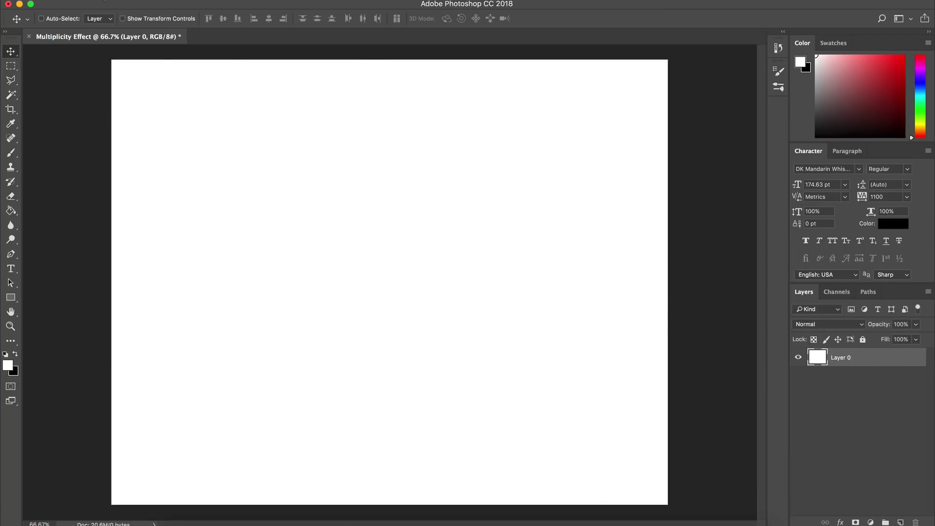
- Load frame1.tif through frame5.tif from the Multiplicity Photos folder as layers with the Load Files into Stack script, using Files as the source
{"action": "left_click", "coordinate": [107, 1]}
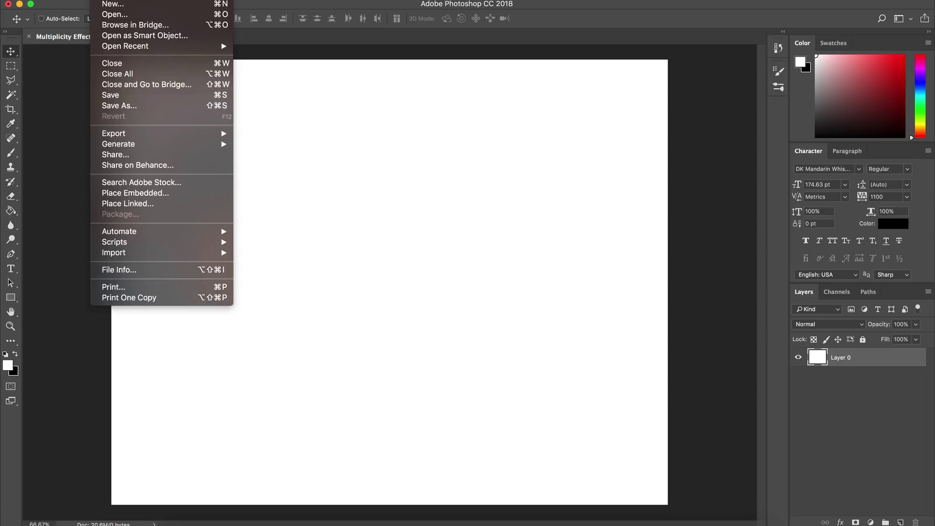
{"action": "mouse_move", "coordinate": [172, 256]}
{"action": "mouse_move", "coordinate": [193, 244]}
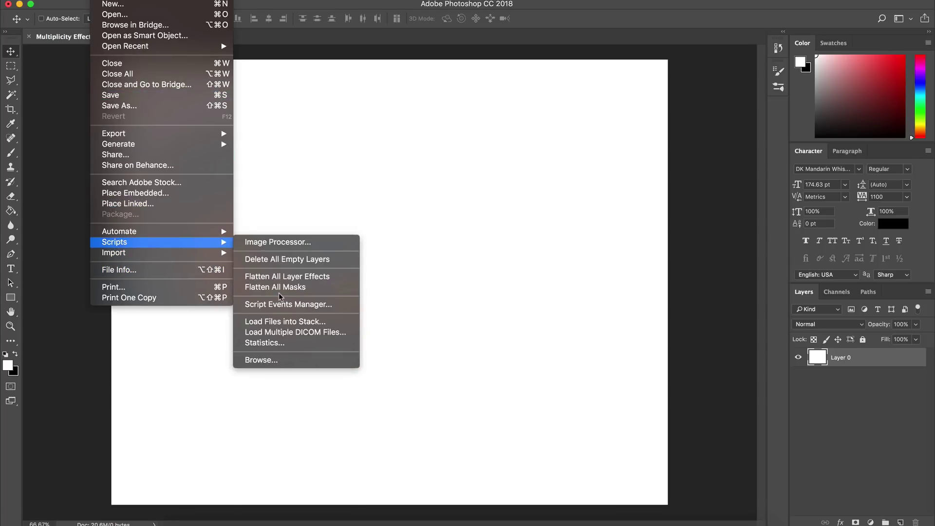
{"action": "left_click", "coordinate": [292, 325]}
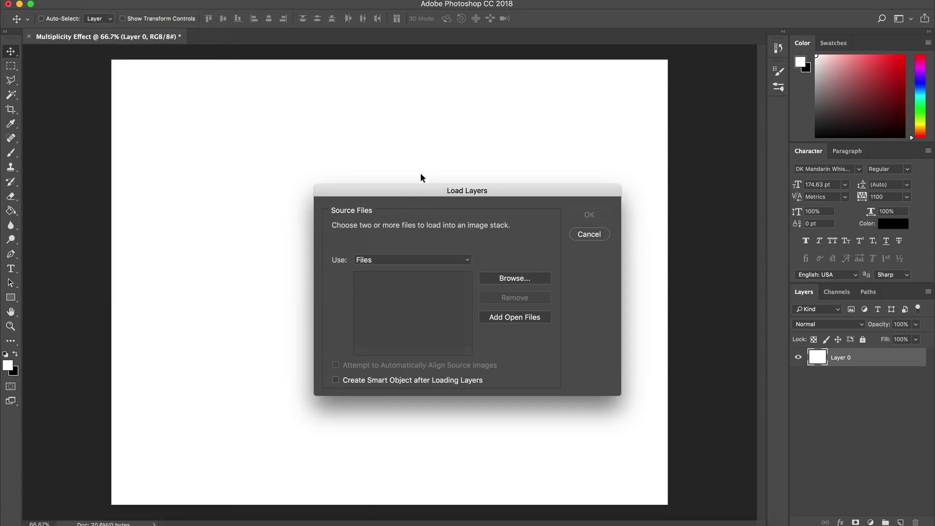
{"action": "left_click_drag", "start_coordinate": [420, 193], "coordinate": [393, 136]}
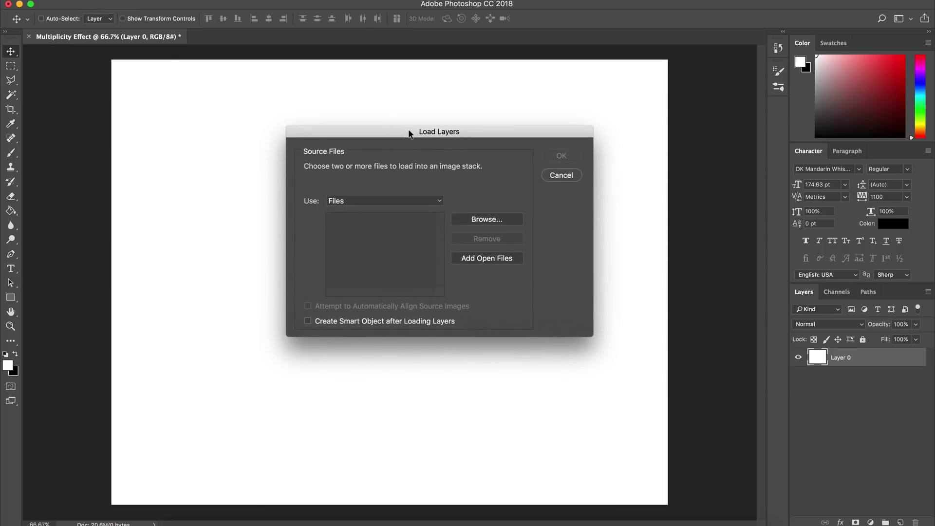
{"action": "left_click", "coordinate": [382, 202]}
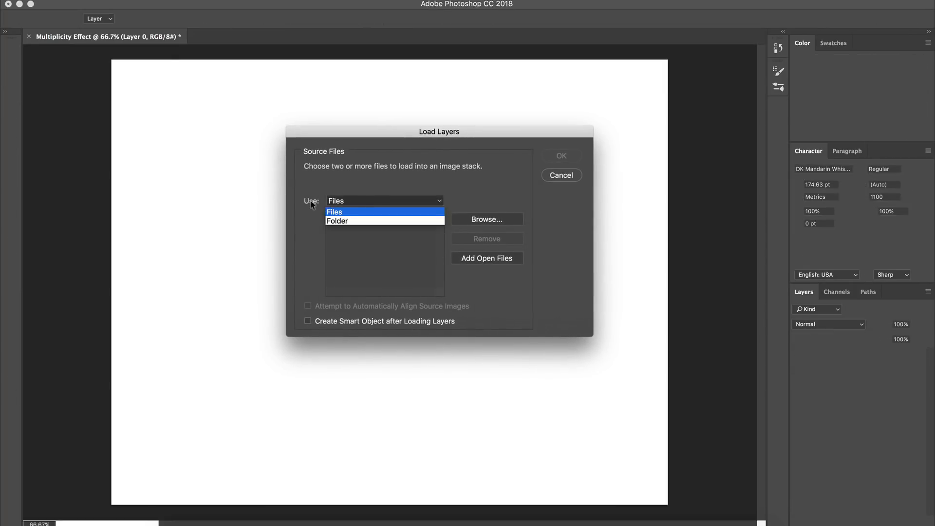
{"action": "left_click", "coordinate": [356, 213]}
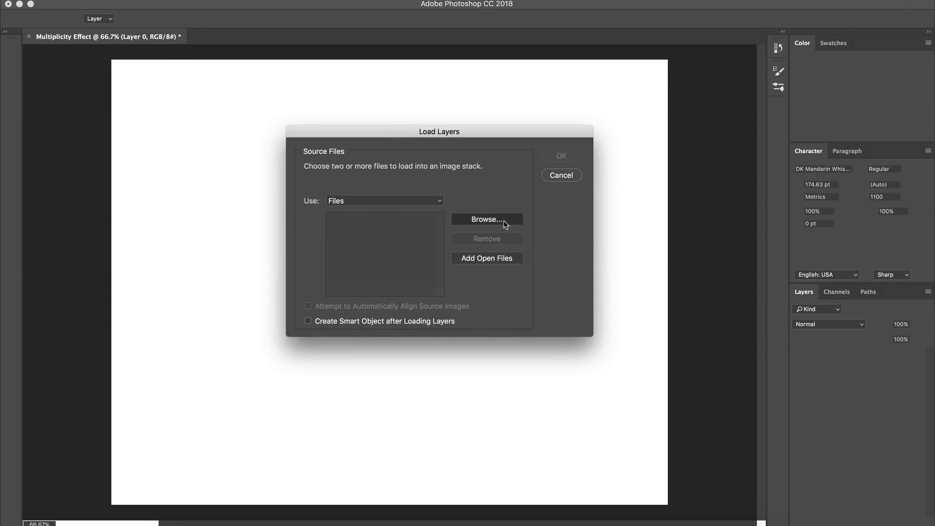
{"action": "left_click", "coordinate": [505, 225]}
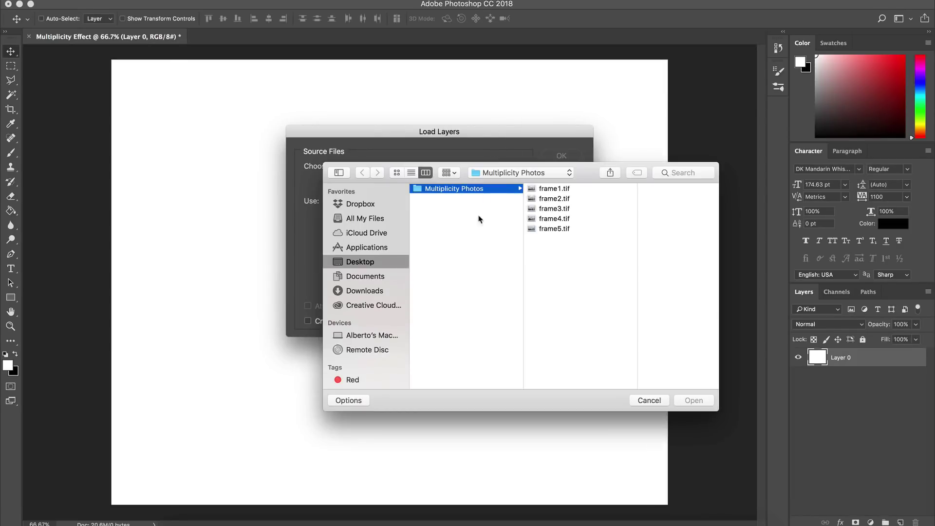
{"action": "left_click", "coordinate": [552, 218]}
{"action": "key", "text": "super+a"}
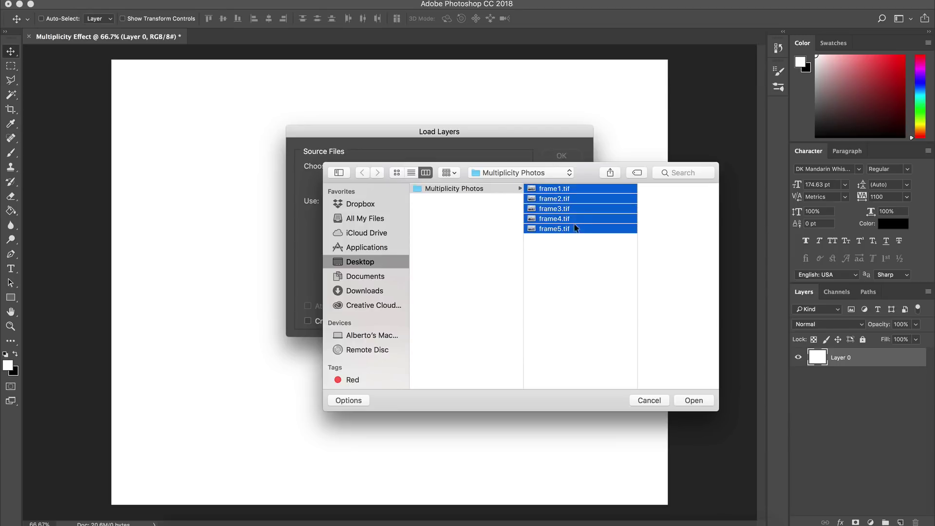
{"action": "left_click", "coordinate": [697, 402]}
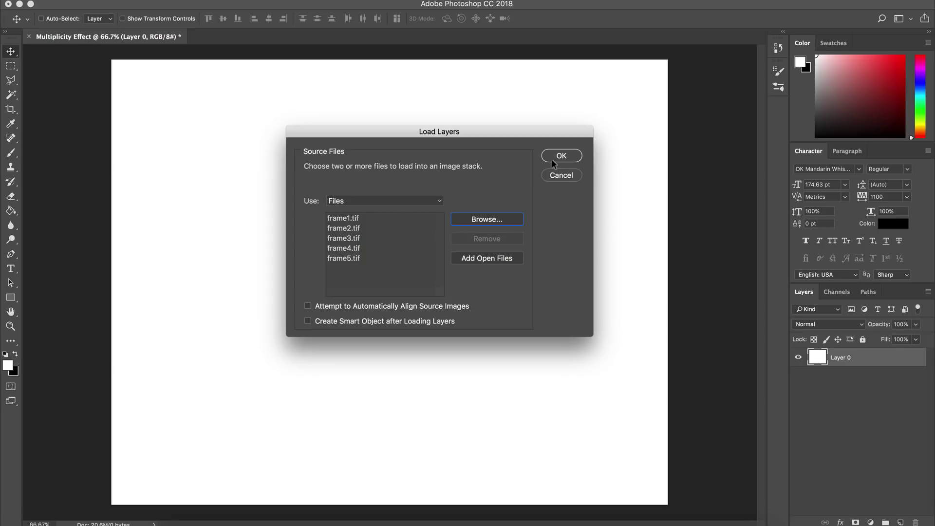
{"action": "left_click", "coordinate": [568, 156]}
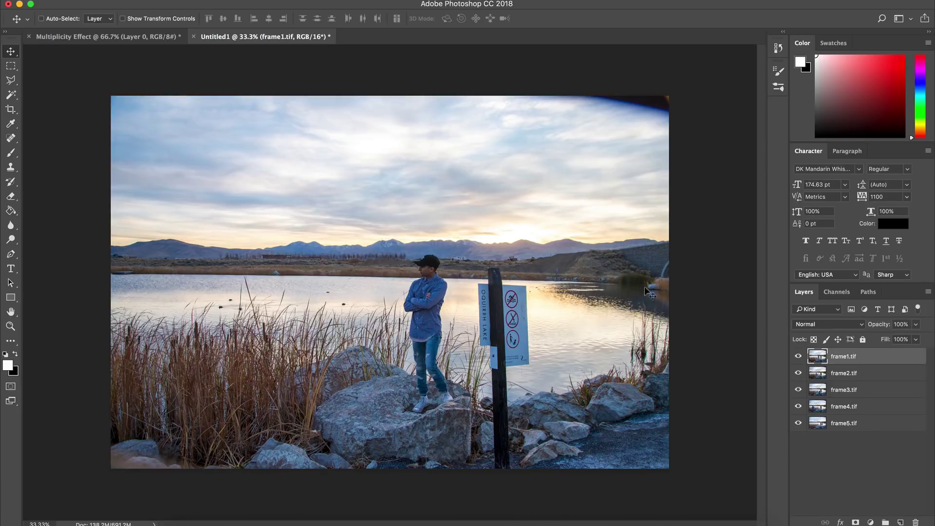
- Duplicate all five frame layers, frame1.tif through frame5.tif, from Untitled1 into the Multiplicity Effect document
{"action": "left_click", "coordinate": [112, 37]}
{"action": "left_click", "coordinate": [263, 37]}
{"action": "left_click", "coordinate": [857, 425], "text": "shift"}
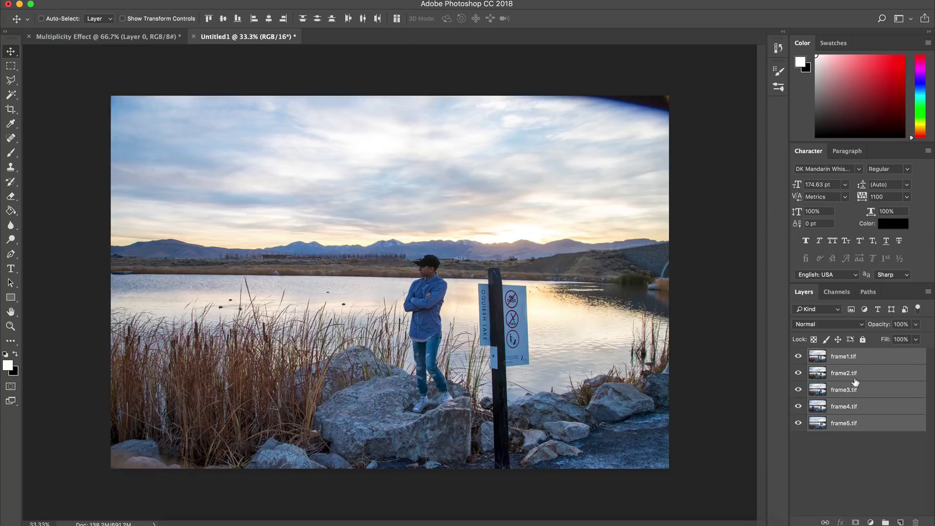
{"action": "right_click", "coordinate": [873, 363]}
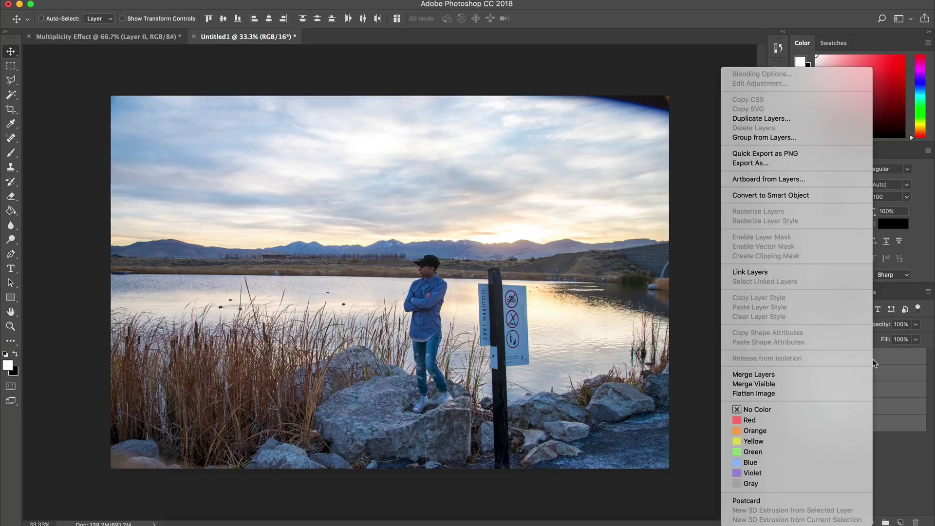
{"action": "left_click", "coordinate": [767, 118]}
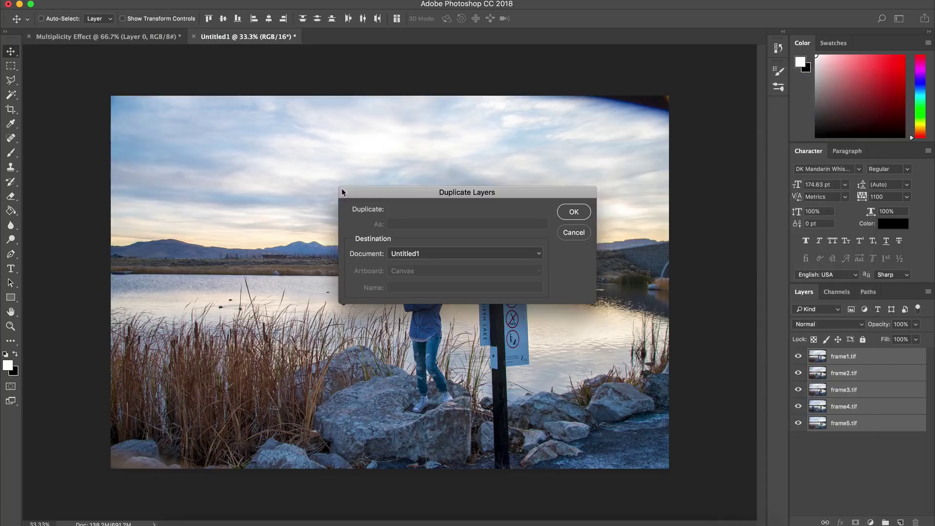
{"action": "left_click", "coordinate": [404, 252]}
{"action": "left_click", "coordinate": [456, 243]}
{"action": "left_click", "coordinate": [575, 211]}
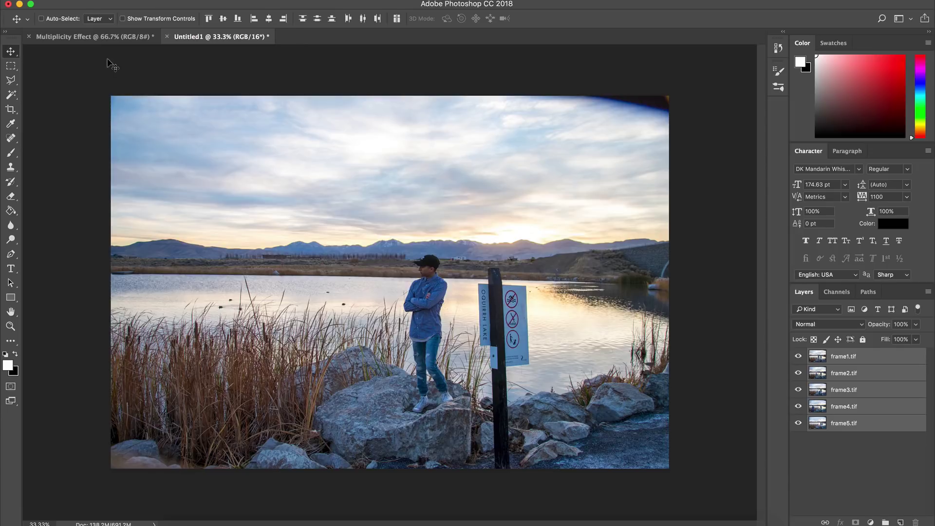
- In the Multiplicity Effect document, free-transform the five frame layers together, scaling them to about 70.3% and moving them over the canvas
{"action": "left_click", "coordinate": [108, 37]}
{"action": "key", "text": "super+t"}
{"action": "key", "text": "super+0"}
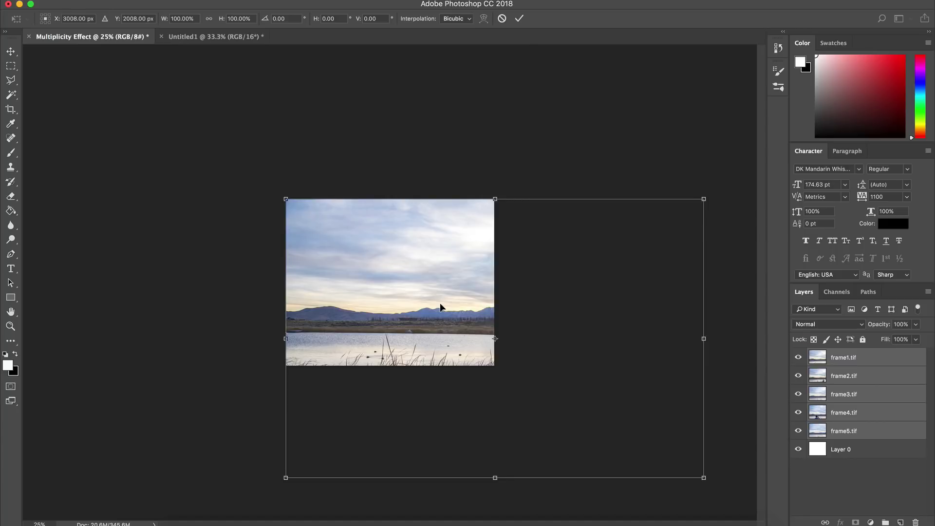
{"action": "key", "text": "super+equal"}
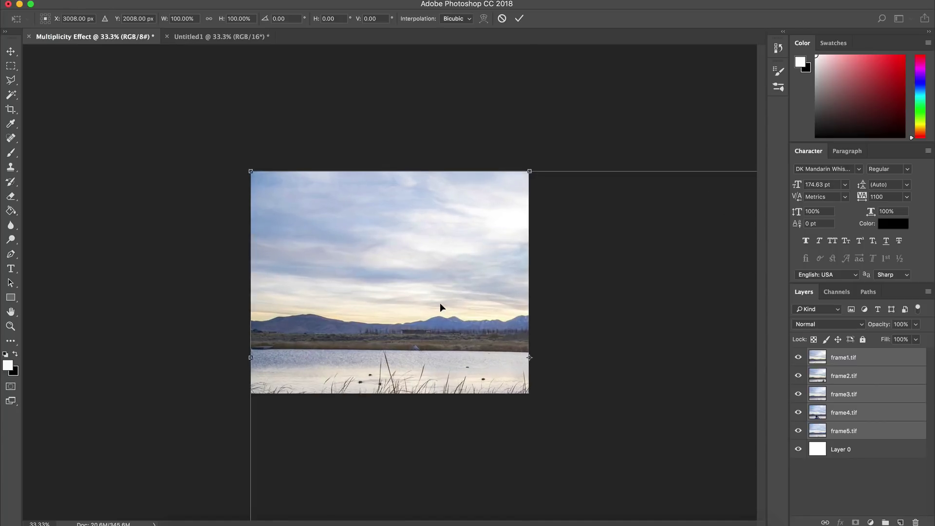
{"action": "key", "text": "super+minus"}
{"action": "left_click_drag", "start_coordinate": [568, 341], "coordinate": [433, 256]}
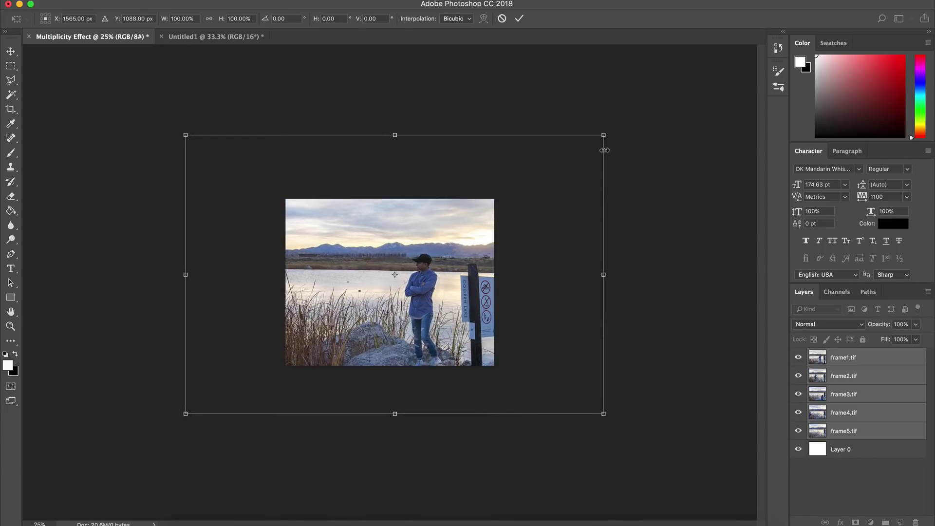
{"action": "left_click_drag", "start_coordinate": [603, 135], "coordinate": [540, 179]}
{"action": "key", "text": "super+plus"}
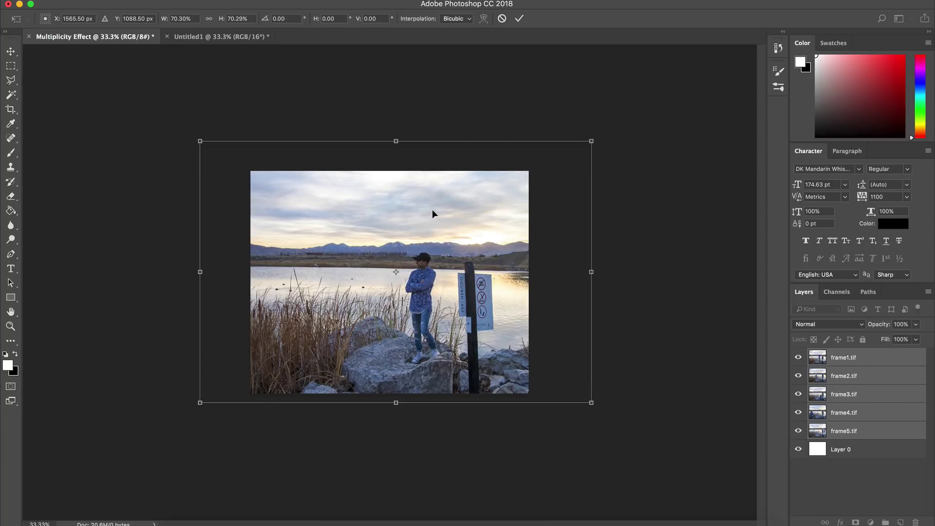
{"action": "key", "text": "super+plus"}
{"action": "left_click_drag", "start_coordinate": [410, 202], "coordinate": [429, 207]}
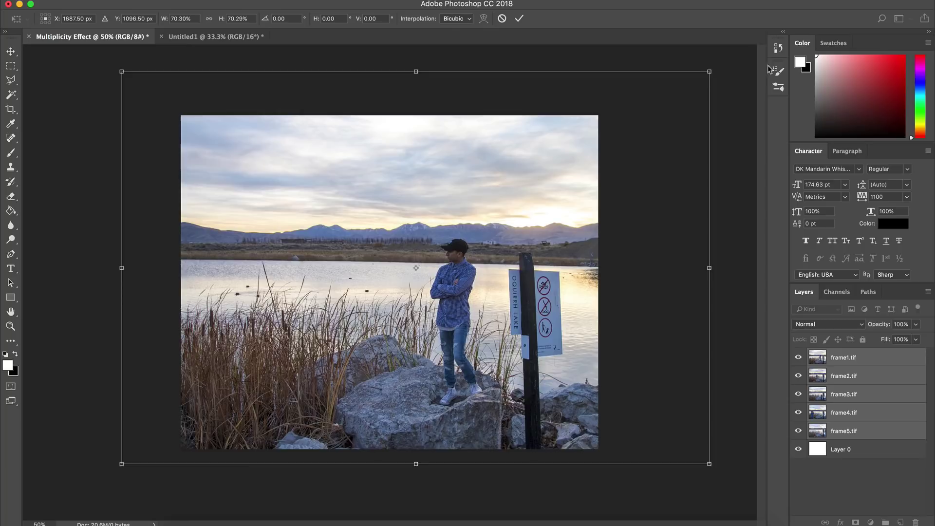
- Scale the five frame layers down further to about 59.7%, align them with the canvas's top and bottom edges, and apply the transform
{"action": "left_click_drag", "start_coordinate": [709, 72], "coordinate": [676, 94]}
{"action": "left_click_drag", "start_coordinate": [551, 172], "coordinate": [542, 182]}
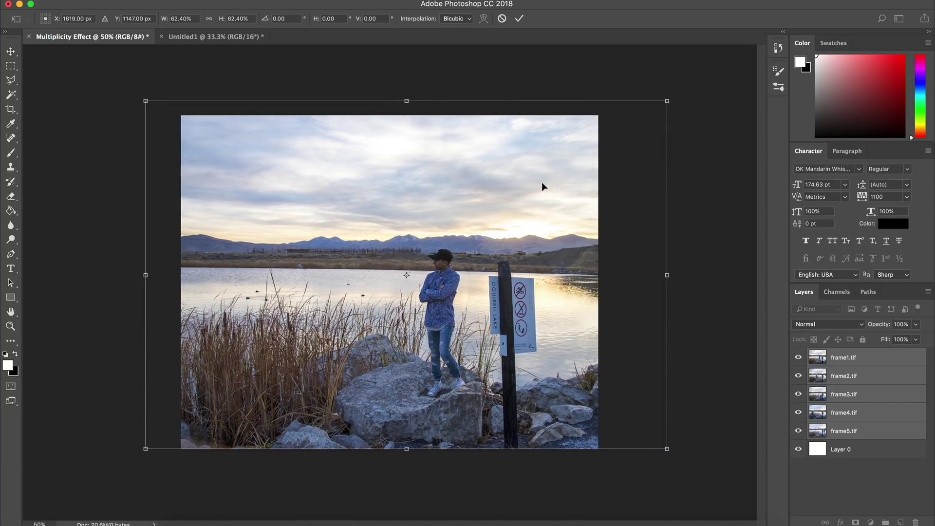
{"action": "left_click_drag", "start_coordinate": [666, 100], "coordinate": [654, 111]}
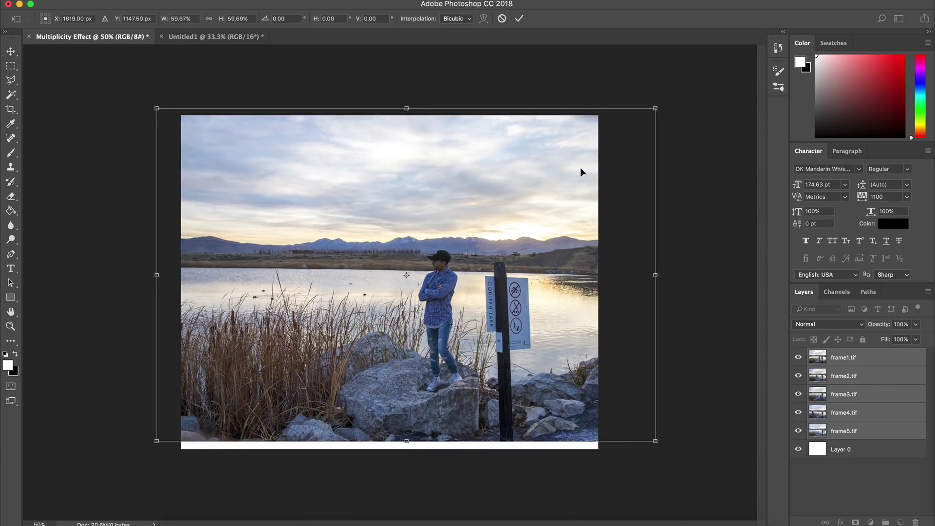
{"action": "left_click_drag", "start_coordinate": [576, 176], "coordinate": [582, 174]}
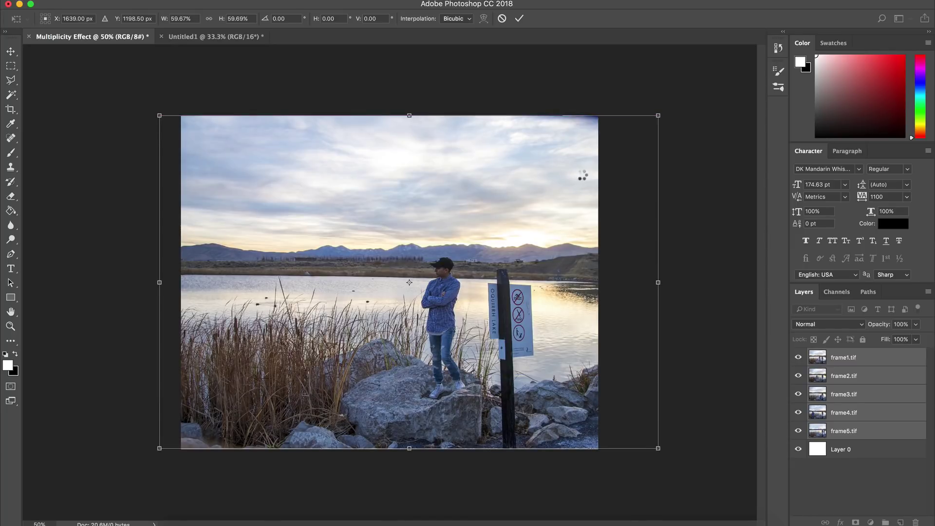
{"action": "key", "text": "ctrl+0"}
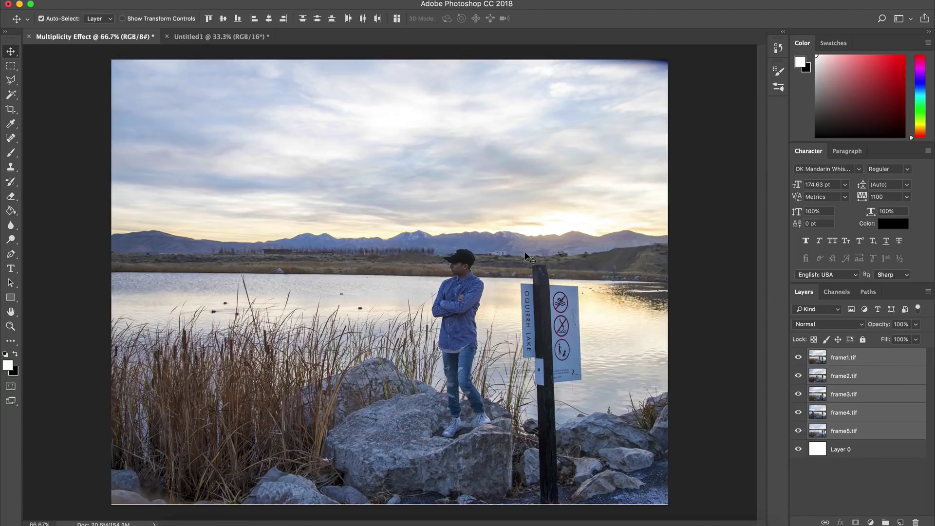
- Free-transform the five frame layers again, enlarging them slightly from the lower-right corner to cover the canvas's bottom edge
{"action": "key", "text": "ctrl+minus"}
{"action": "key", "text": "ctrl+t"}
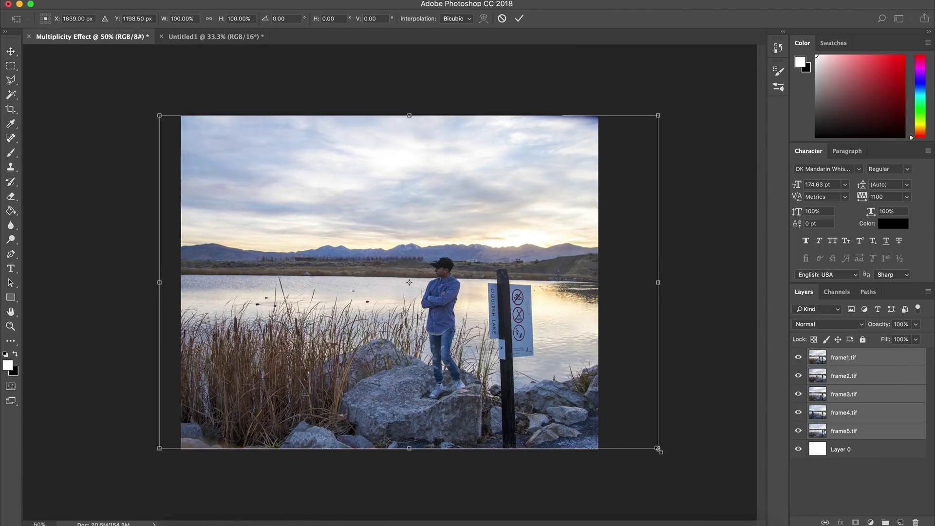
{"action": "left_click_drag", "start_coordinate": [661, 451], "coordinate": [663, 452]}
{"action": "key", "text": "Return"}
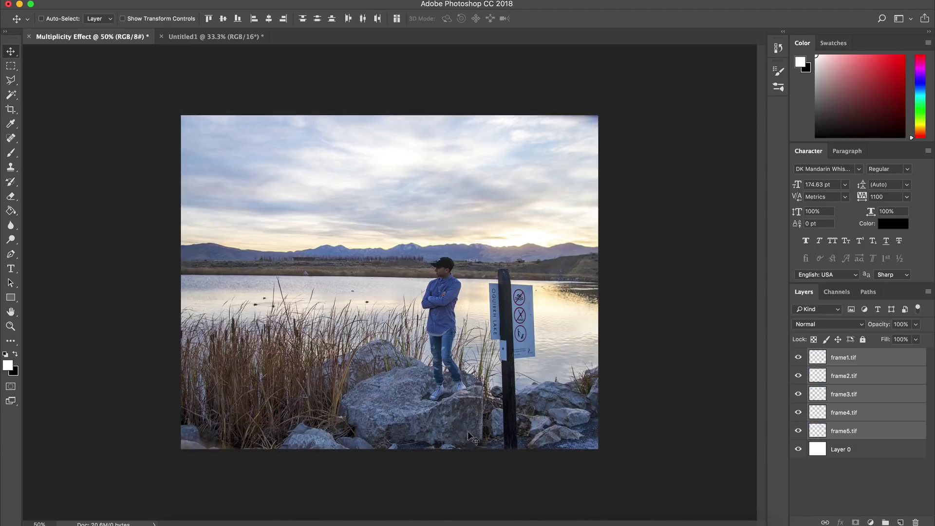
- Close the Untitled1 document without saving it
{"action": "key", "text": "ctrl+plus"}
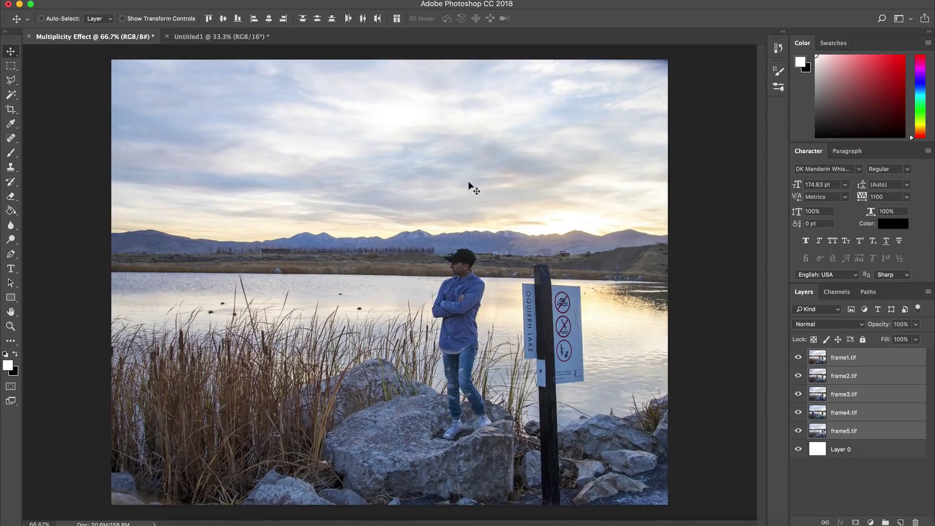
{"action": "left_click", "coordinate": [164, 37]}
{"action": "left_click", "coordinate": [440, 180]}
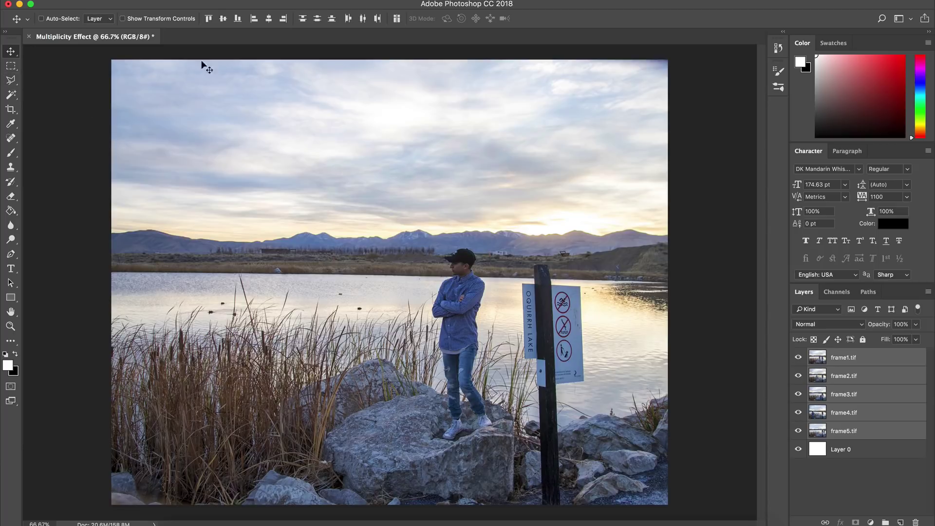
- Hide the five frame layers and delete the white Layer 0
{"action": "left_click", "coordinate": [873, 363]}
{"action": "left_click", "coordinate": [798, 358]}
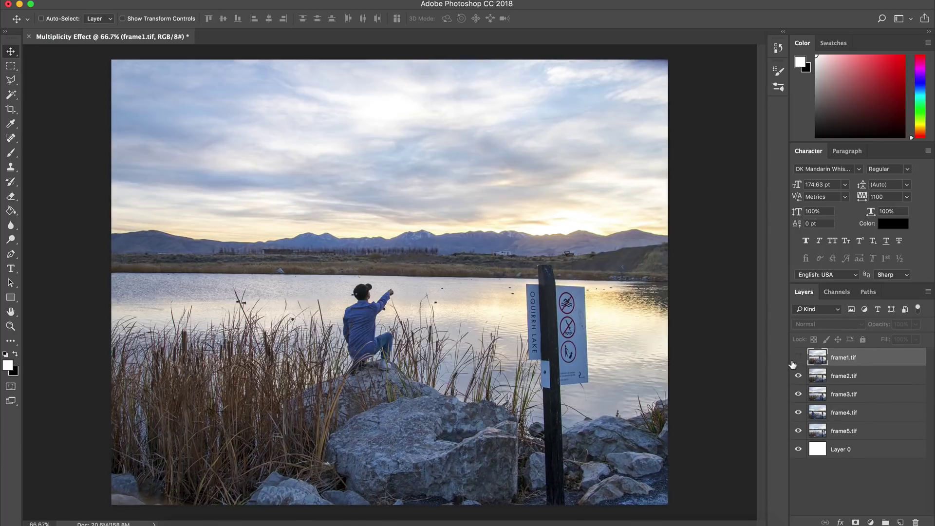
{"action": "left_click_drag", "start_coordinate": [797, 360], "coordinate": [798, 432]}
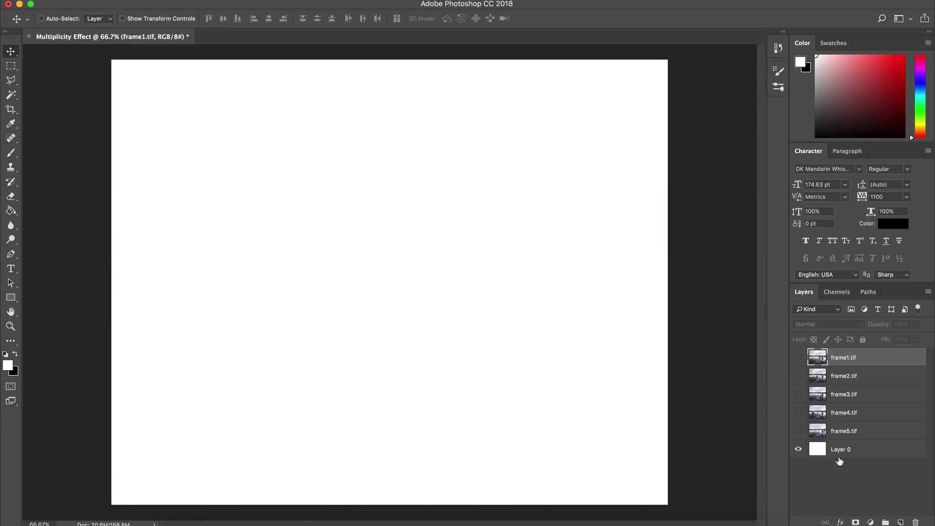
{"action": "left_click", "coordinate": [840, 455]}
{"action": "key", "text": "super+BackSpace"}
{"action": "key", "text": "BackSpace"}
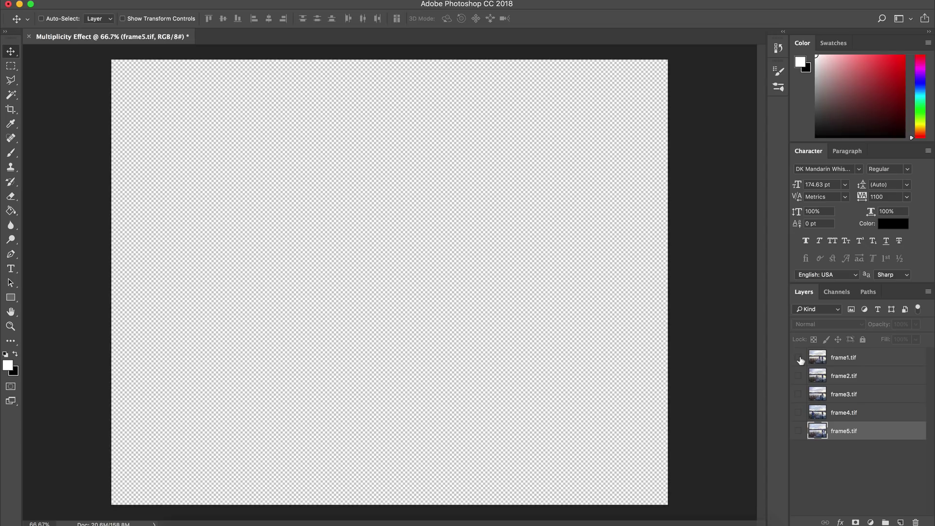
- Preview each frame layer on its own, from frame1.tif to frame5.tif, to examine the person's position
{"action": "left_click", "coordinate": [798, 359]}
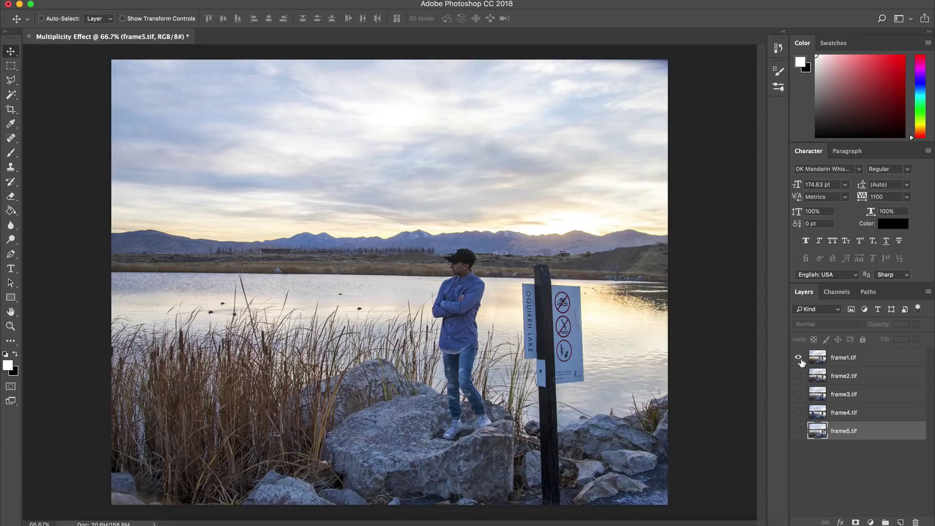
{"action": "left_click", "coordinate": [798, 358]}
{"action": "left_click", "coordinate": [799, 375]}
{"action": "left_click", "coordinate": [798, 375]}
{"action": "left_click", "coordinate": [799, 393]}
{"action": "left_click", "coordinate": [798, 393]}
{"action": "left_click", "coordinate": [798, 413]}
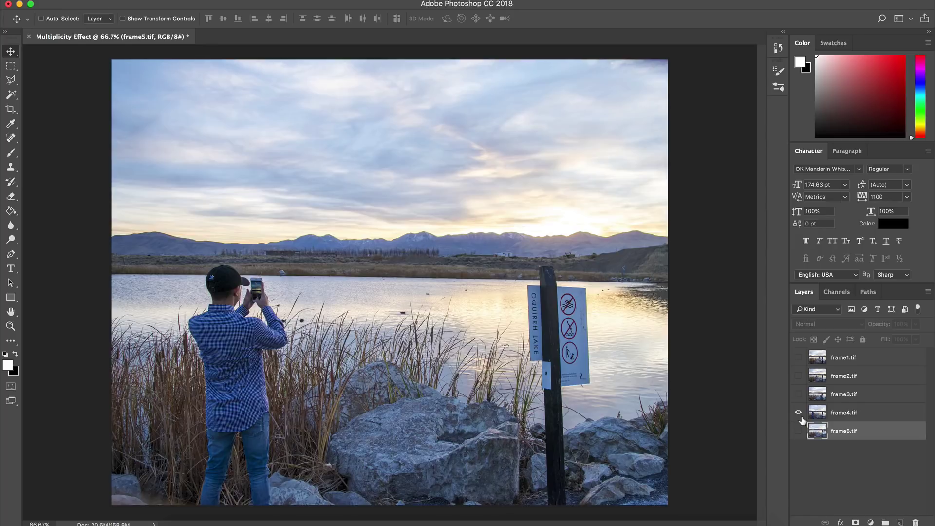
{"action": "left_click", "coordinate": [798, 414]}
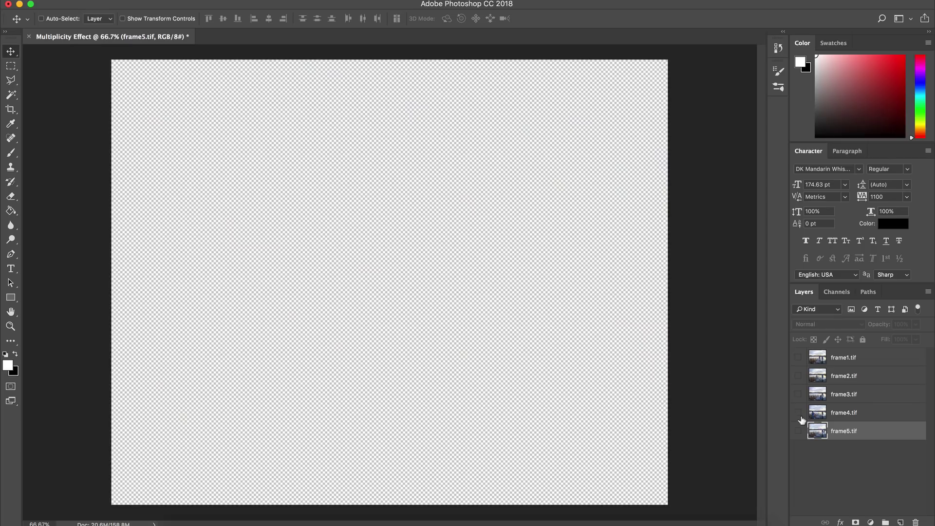
{"action": "left_click", "coordinate": [799, 430]}
{"action": "left_click", "coordinate": [799, 431]}
- Select the frame1.tif layer and make all five frame layers visible
{"action": "left_click", "coordinate": [833, 357]}
{"action": "left_click", "coordinate": [797, 357]}
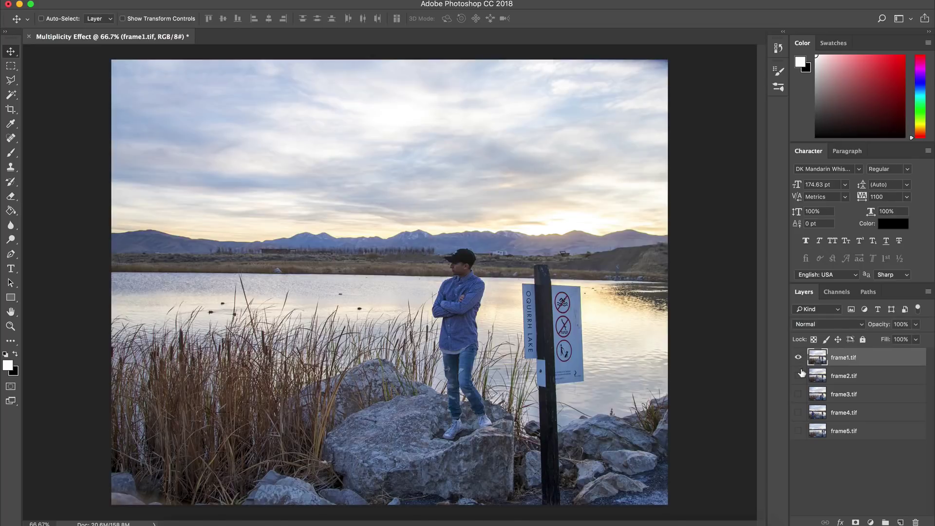
{"action": "left_click", "coordinate": [799, 358]}
{"action": "left_click_drag", "start_coordinate": [799, 358], "coordinate": [801, 439]}
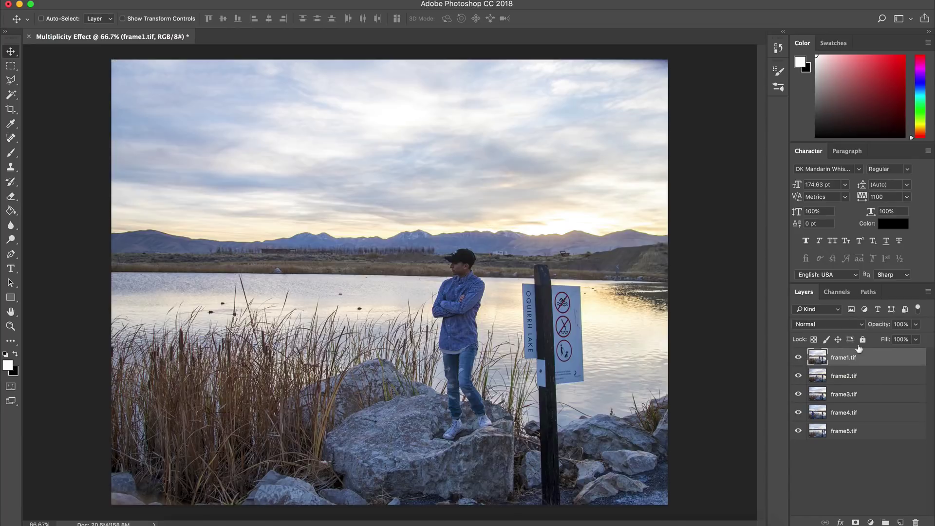
- Add a white layer mask to each of the five frame layers, frame1.tif through frame5.tif
{"action": "left_click", "coordinate": [856, 522]}
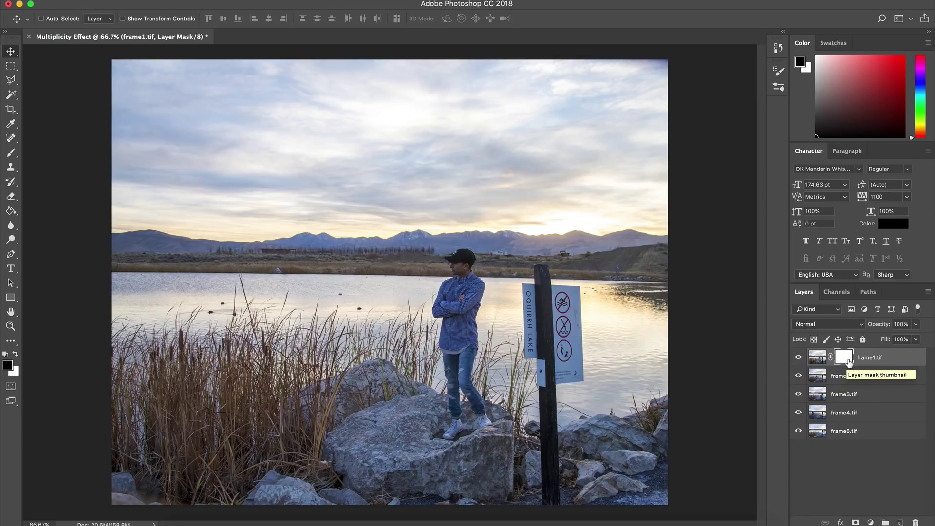
{"action": "left_click", "coordinate": [837, 376]}
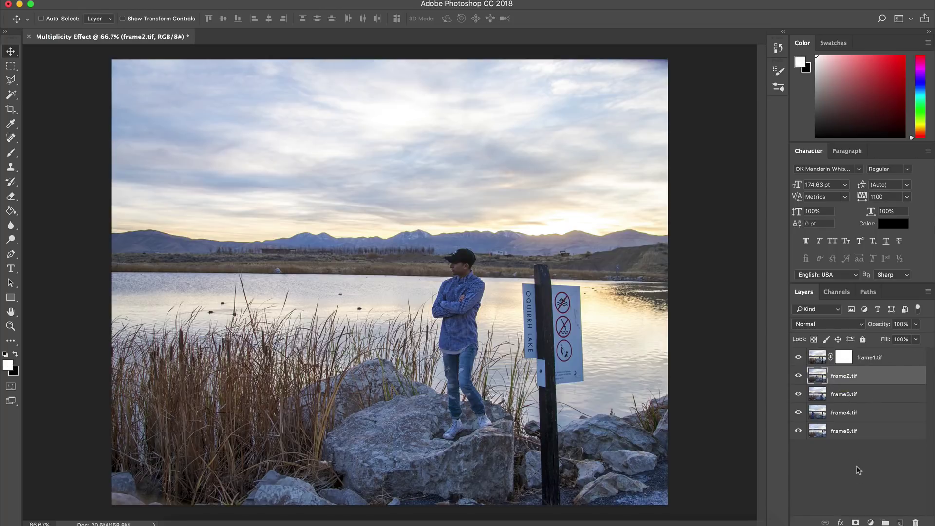
{"action": "left_click", "coordinate": [856, 522]}
{"action": "left_click", "coordinate": [851, 397]}
{"action": "left_click", "coordinate": [856, 521]}
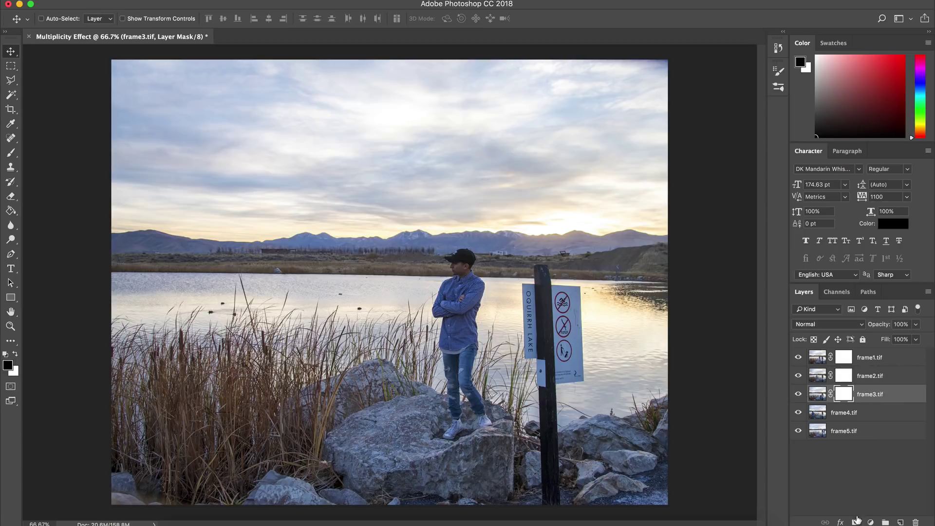
{"action": "left_click", "coordinate": [858, 422]}
{"action": "left_click", "coordinate": [855, 522]}
{"action": "left_click", "coordinate": [856, 431]}
{"action": "left_click", "coordinate": [855, 521]}
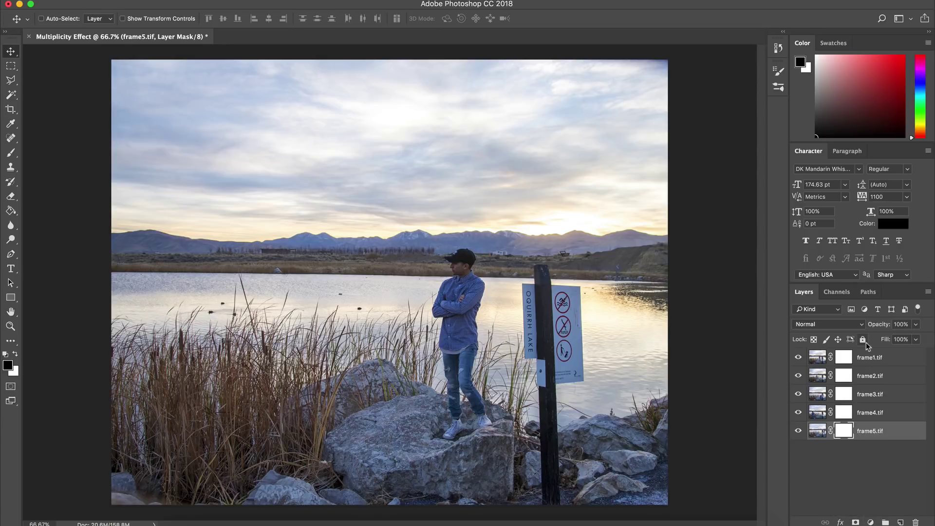
- Select the layer mask of frame1.tif and briefly hide the layer to compare it with frame2.tif beneath
{"action": "left_click", "coordinate": [852, 360]}
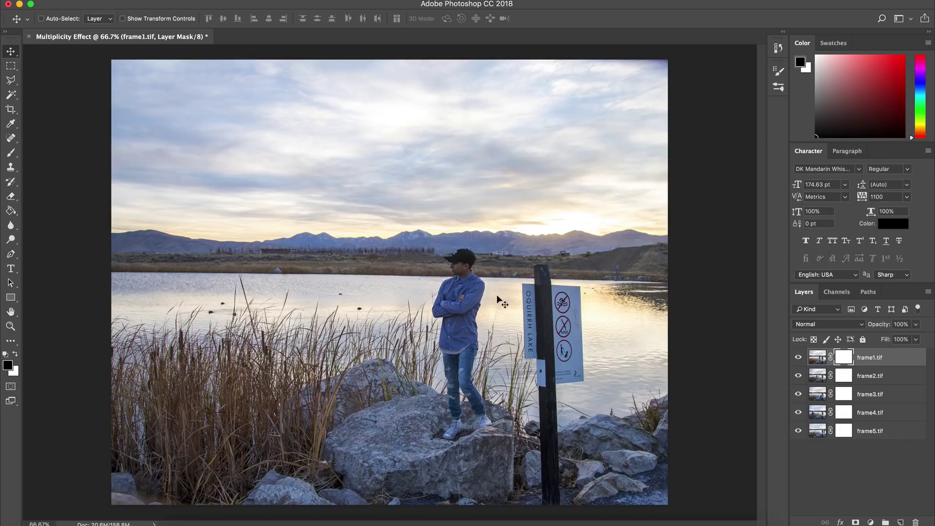
{"action": "left_click", "coordinate": [798, 357]}
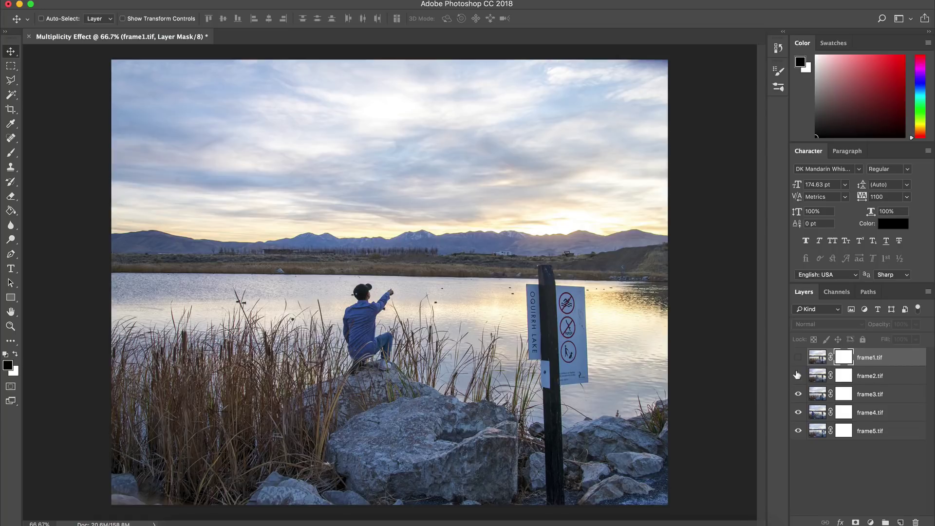
{"action": "left_click", "coordinate": [798, 358]}
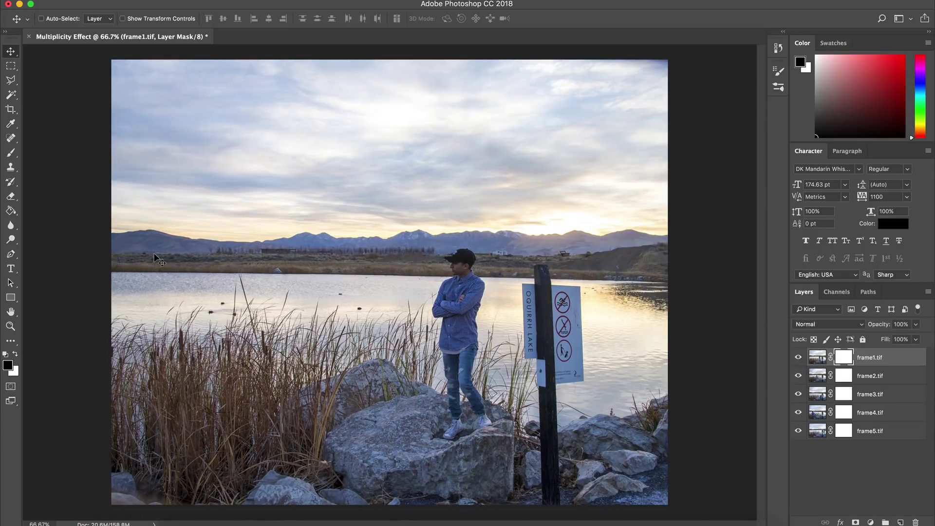
- Activate the Brush tool for painting on the mask, with black as the foreground and white as the background color
{"action": "key", "text": "b"}
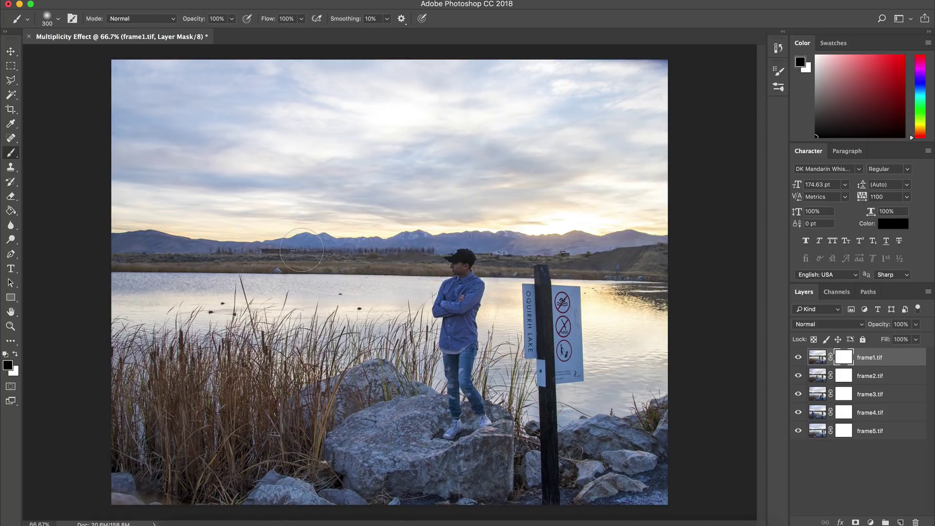
{"action": "right_click", "coordinate": [12, 154]}
{"action": "left_click", "coordinate": [57, 152]}
{"action": "key", "text": "x"}
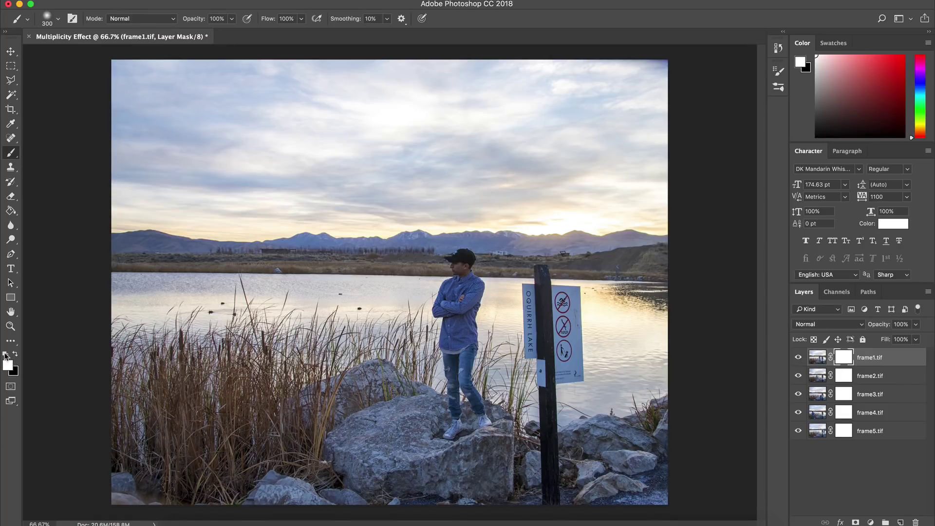
{"action": "left_click", "coordinate": [6, 355]}
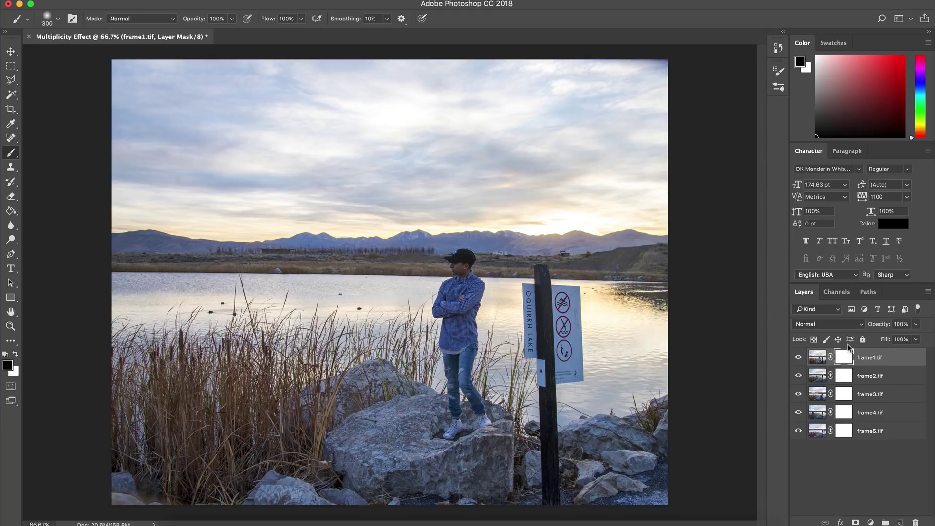
- Invert the frame1.tif layer mask to black and invert it back to white
{"action": "key", "text": "super+i"}
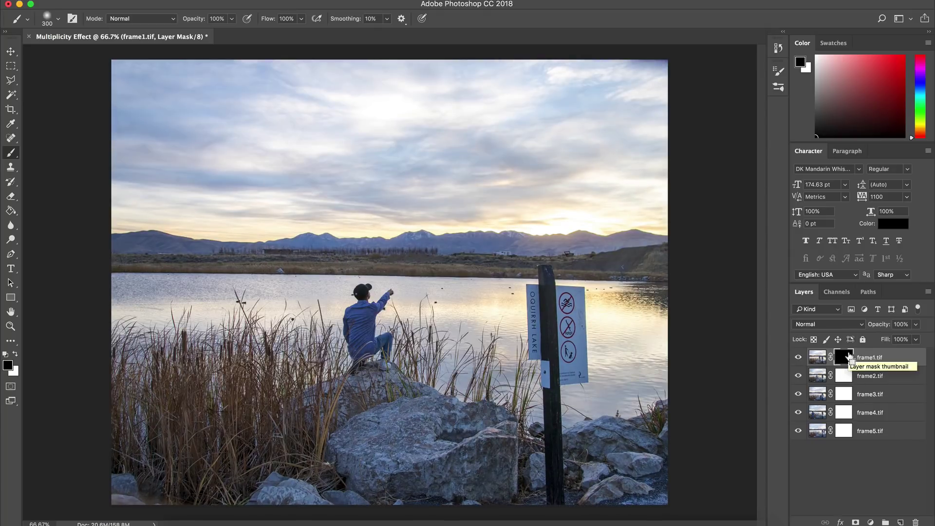
{"action": "key", "text": "super+i"}
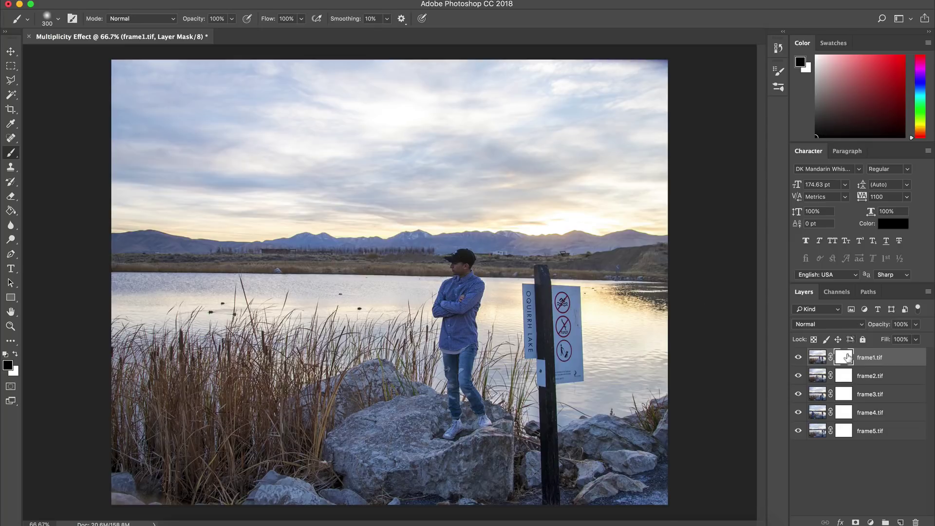
- Try painting black over the standing man on the frame1.tif mask with the soft 300 px brush, and undo the stroke
{"action": "key", "text": "super+1"}
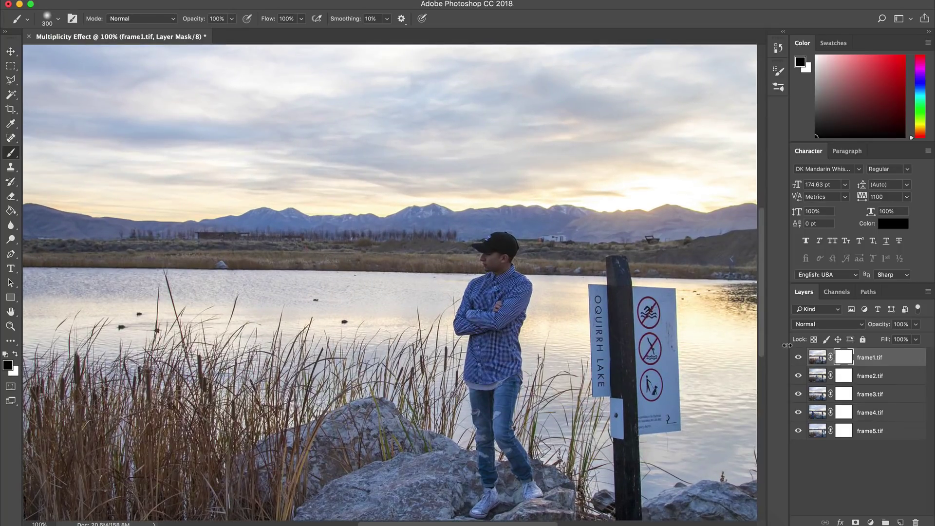
{"action": "left_click_drag", "start_coordinate": [683, 310], "coordinate": [621, 276]}
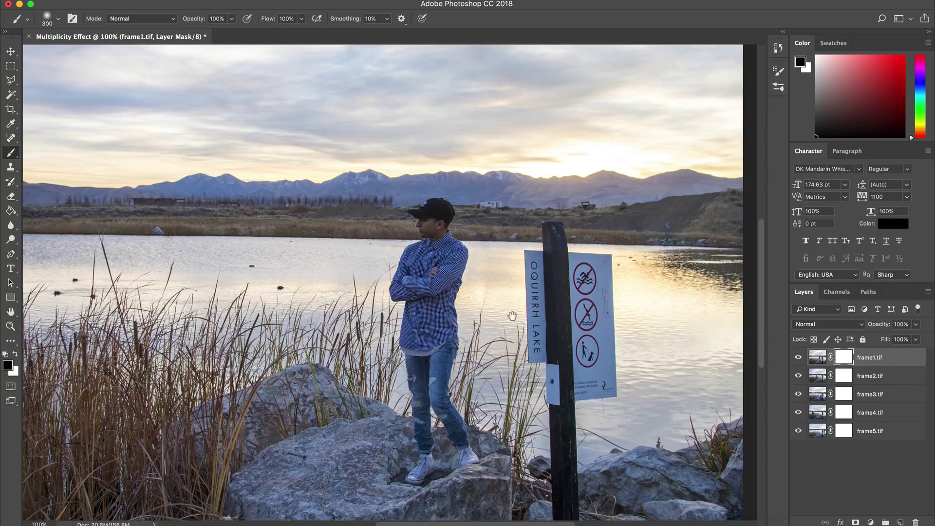
{"action": "left_click_drag", "start_coordinate": [509, 317], "coordinate": [503, 293]}
{"action": "mouse_move", "coordinate": [430, 198]}
{"action": "left_mouse_down"}
{"action": "mouse_move", "coordinate": [444, 216]}
{"action": "mouse_move", "coordinate": [404, 226]}
{"action": "mouse_move", "coordinate": [446, 202]}
{"action": "mouse_move", "coordinate": [451, 245]}
{"action": "mouse_move", "coordinate": [476, 270]}
{"action": "mouse_move", "coordinate": [420, 353]}
{"action": "mouse_move", "coordinate": [422, 378]}
{"action": "mouse_move", "coordinate": [448, 405]}
{"action": "mouse_move", "coordinate": [440, 380]}
{"action": "left_mouse_up"}
{"action": "right_click", "coordinate": [462, 356]}
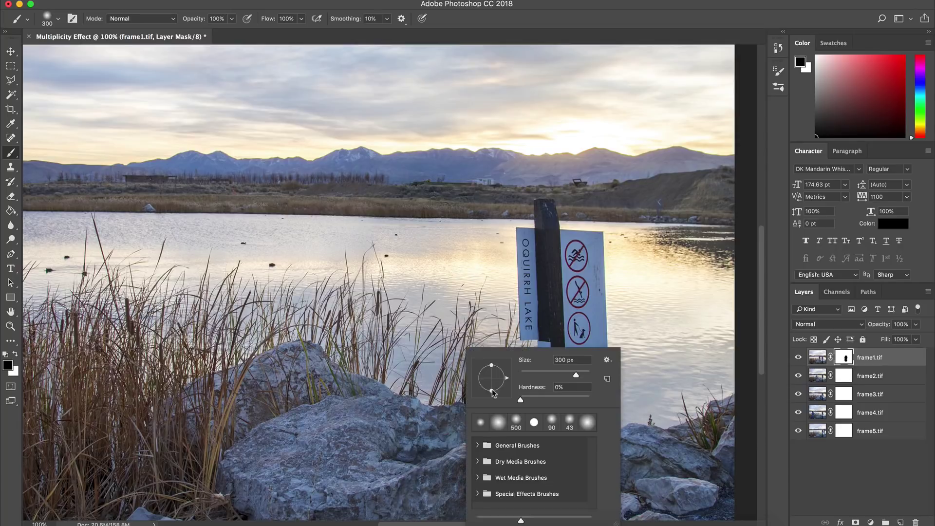
{"action": "key", "text": "Escape"}
{"action": "key", "text": "ctrl+z"}
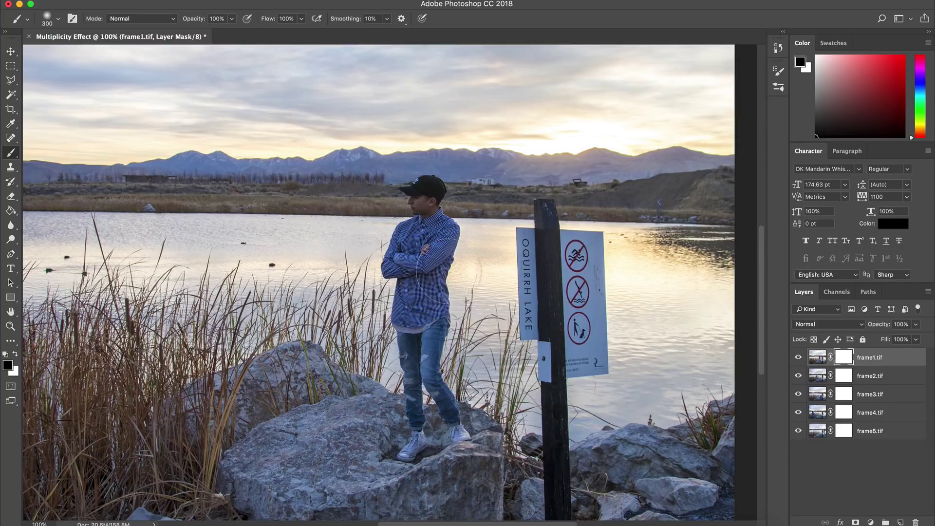
- Try a hard round 300 px brush at 100% hardness over the standing man on the frame1.tif mask, and undo the stroke
{"action": "right_click", "coordinate": [470, 263]}
{"action": "left_click", "coordinate": [542, 333]}
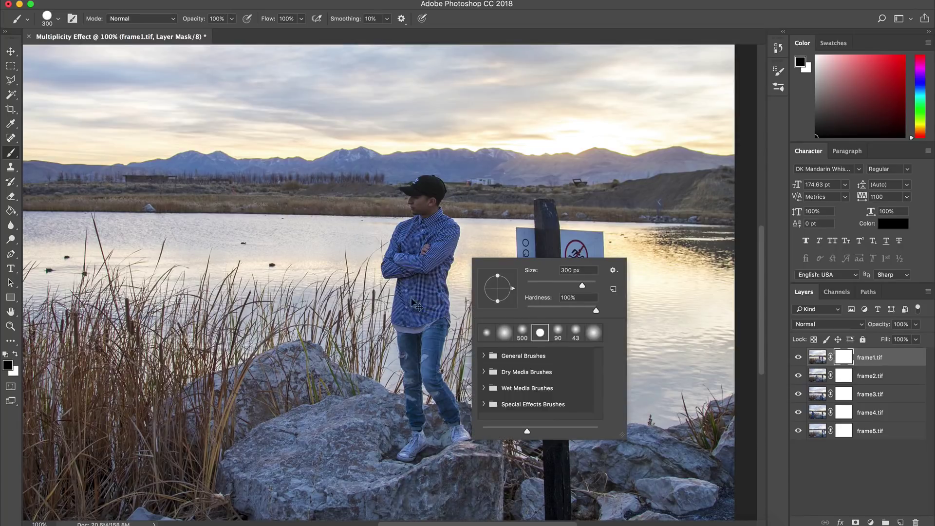
{"action": "key", "text": "Return"}
{"action": "mouse_move", "coordinate": [438, 204]}
{"action": "left_mouse_down"}
{"action": "mouse_move", "coordinate": [436, 282]}
{"action": "mouse_move", "coordinate": [423, 195]}
{"action": "mouse_move", "coordinate": [418, 317]}
{"action": "mouse_move", "coordinate": [433, 414]}
{"action": "mouse_move", "coordinate": [438, 266]}
{"action": "left_mouse_up"}
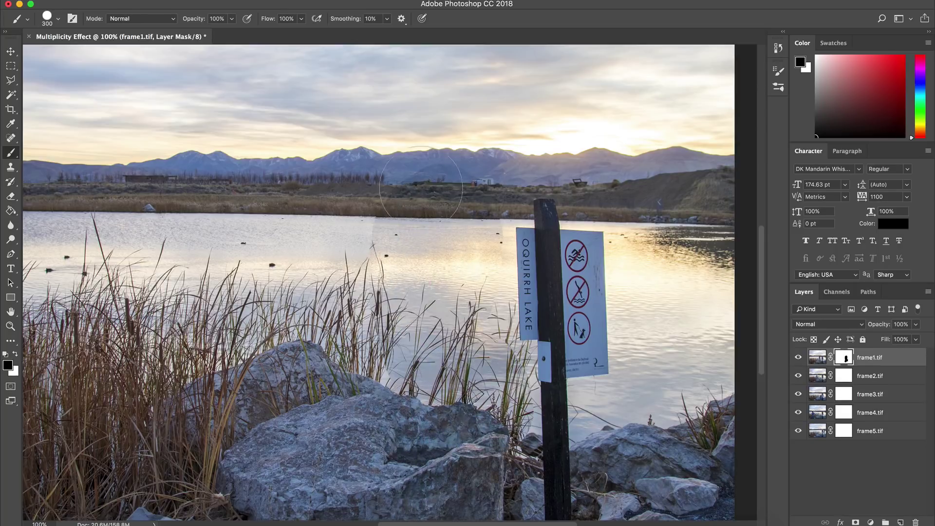
{"action": "key", "text": "ctrl+z"}
- Choose the soft round 300 px brush with 0% hardness and paint the standing man black on the frame1.tif mask
{"action": "right_click", "coordinate": [411, 230]}
{"action": "left_click", "coordinate": [469, 302]}
{"action": "key", "text": "Return"}
{"action": "mouse_move", "coordinate": [424, 194]}
{"action": "left_mouse_down"}
{"action": "mouse_move", "coordinate": [414, 351]}
{"action": "mouse_move", "coordinate": [428, 312]}
{"action": "mouse_move", "coordinate": [424, 438]}
{"action": "mouse_move", "coordinate": [438, 311]}
{"action": "mouse_move", "coordinate": [462, 370]}
{"action": "mouse_move", "coordinate": [414, 453]}
{"action": "mouse_move", "coordinate": [475, 418]}
{"action": "left_mouse_up"}
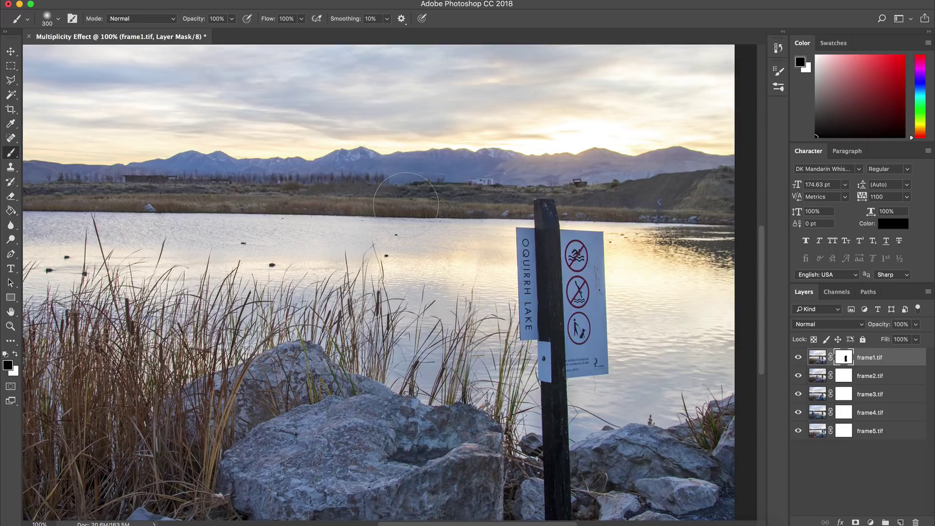
- Enlarge the brush preset picker and review its size, hardness and brush folders
{"action": "right_click", "coordinate": [405, 206]}
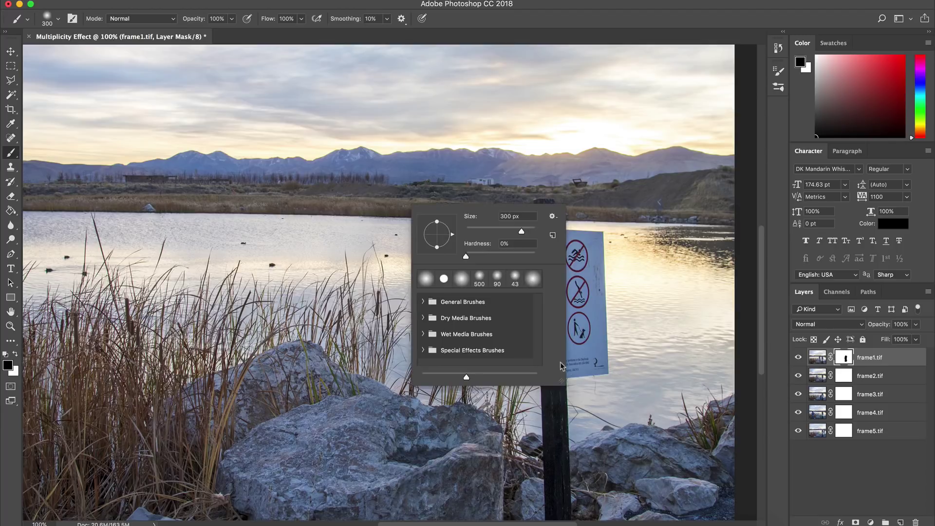
{"action": "left_click_drag", "start_coordinate": [566, 385], "coordinate": [637, 420]}
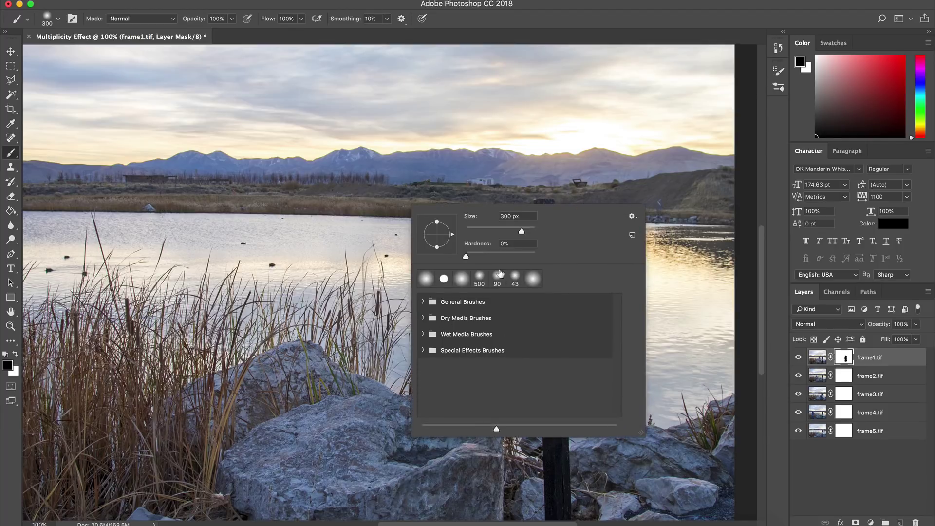
{"action": "left_click", "coordinate": [329, 229]}
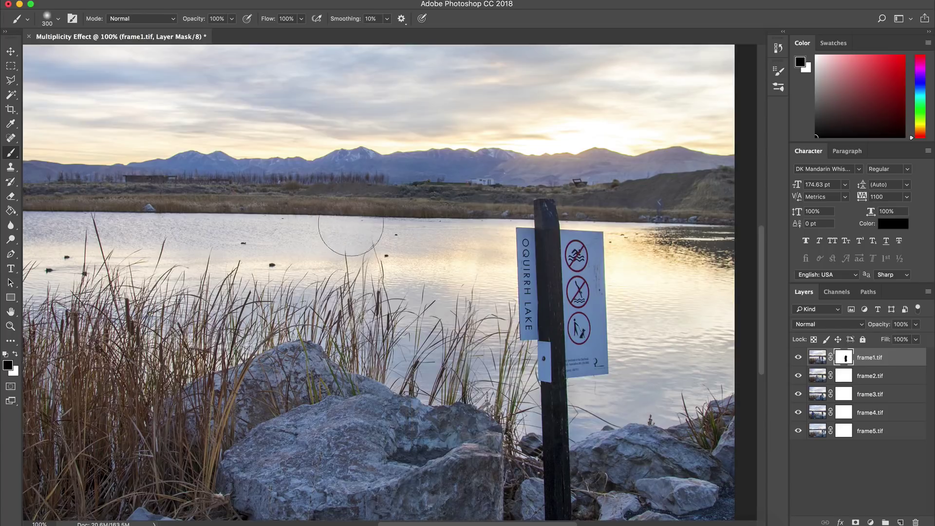
{"action": "right_click", "coordinate": [435, 168]}
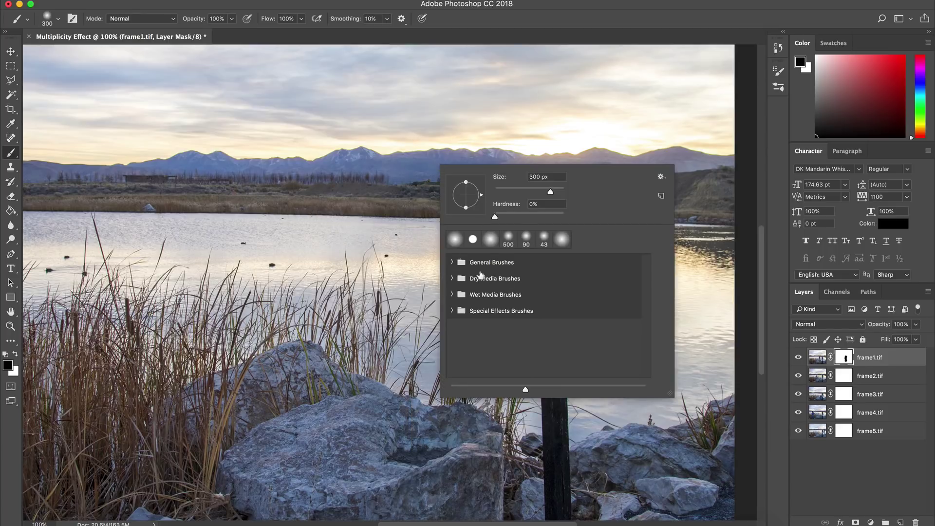
{"action": "left_click", "coordinate": [357, 238]}
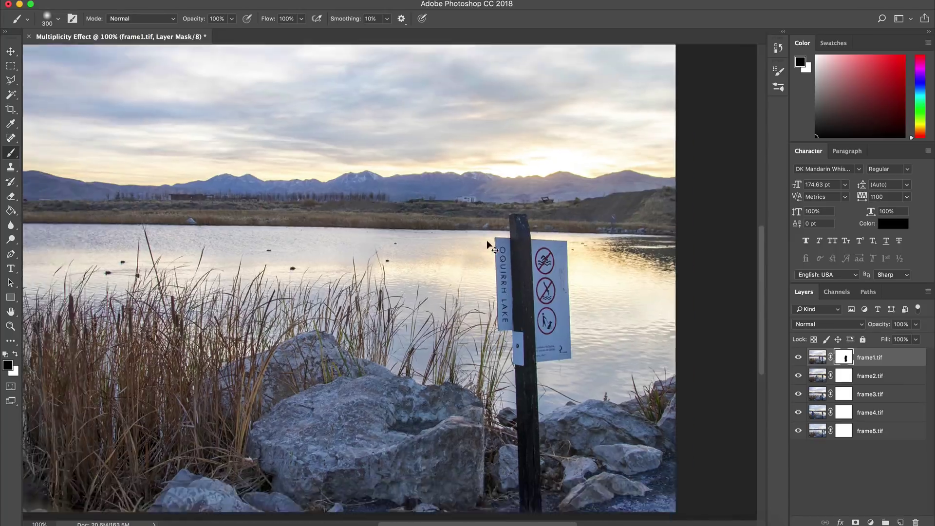
- Briefly restore part of the standing man's arm with white on the frame1.tif mask, and paint it out again with black
{"action": "left_click_drag", "start_coordinate": [486, 240], "coordinate": [492, 292]}
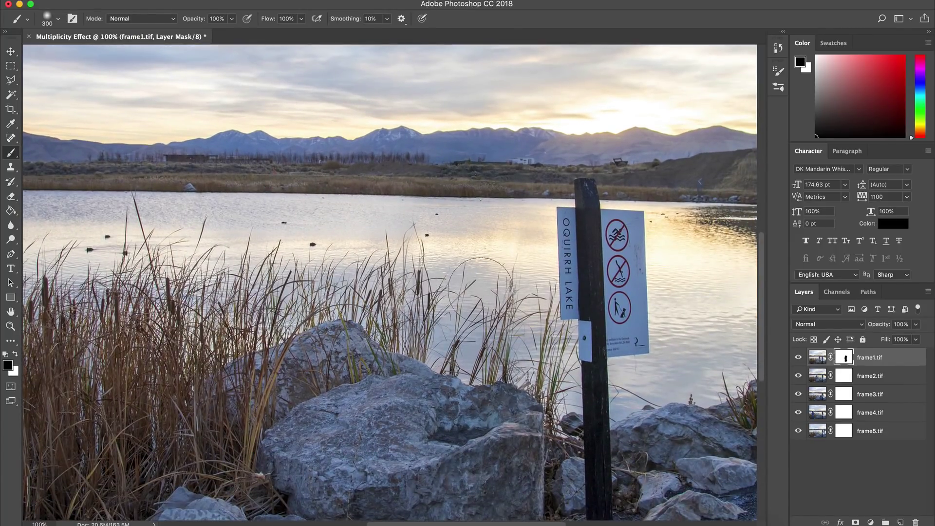
{"action": "key", "text": "x"}
{"action": "mouse_move", "coordinate": [460, 229]}
{"action": "left_mouse_down"}
{"action": "mouse_move", "coordinate": [470, 192]}
{"action": "mouse_move", "coordinate": [457, 209]}
{"action": "mouse_move", "coordinate": [463, 229]}
{"action": "left_mouse_up"}
{"action": "key", "text": "x"}
{"action": "key", "text": "x"}
{"action": "key", "text": "x"}
{"action": "key", "text": "x"}
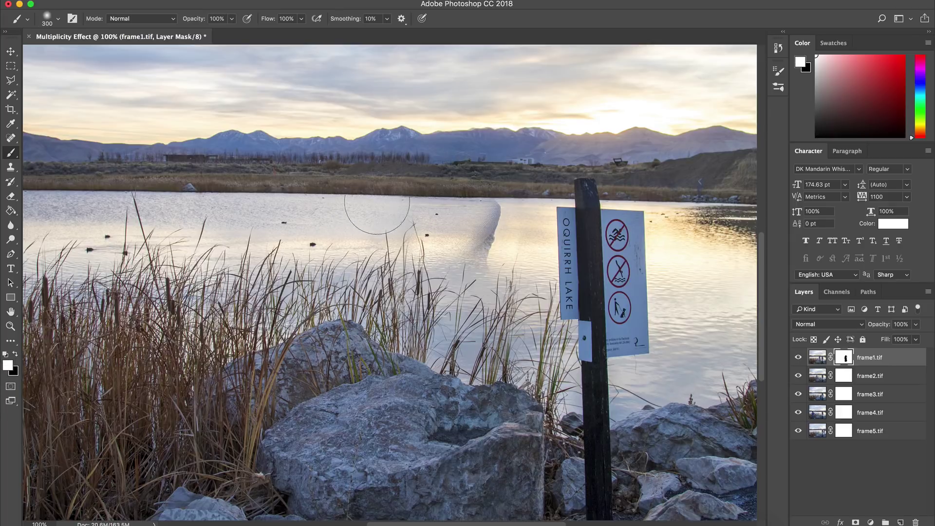
{"action": "key", "text": "x"}
{"action": "mouse_move", "coordinate": [482, 217]}
{"action": "left_mouse_down"}
{"action": "mouse_move", "coordinate": [479, 259]}
{"action": "mouse_move", "coordinate": [456, 282]}
{"action": "mouse_move", "coordinate": [447, 225]}
{"action": "left_mouse_up"}
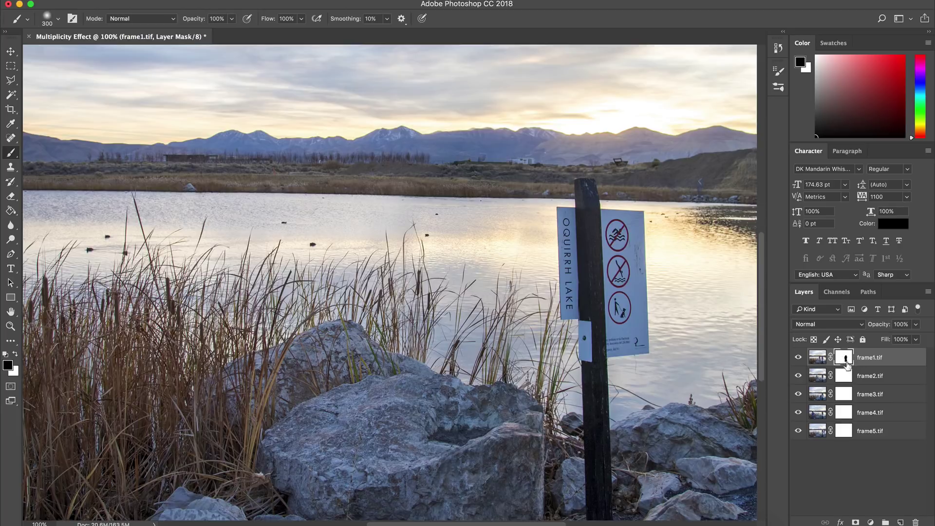
- Invert the frame1.tif layer mask so that only the painted standing man shows over frame2.tif
{"action": "key", "text": "super+minus"}
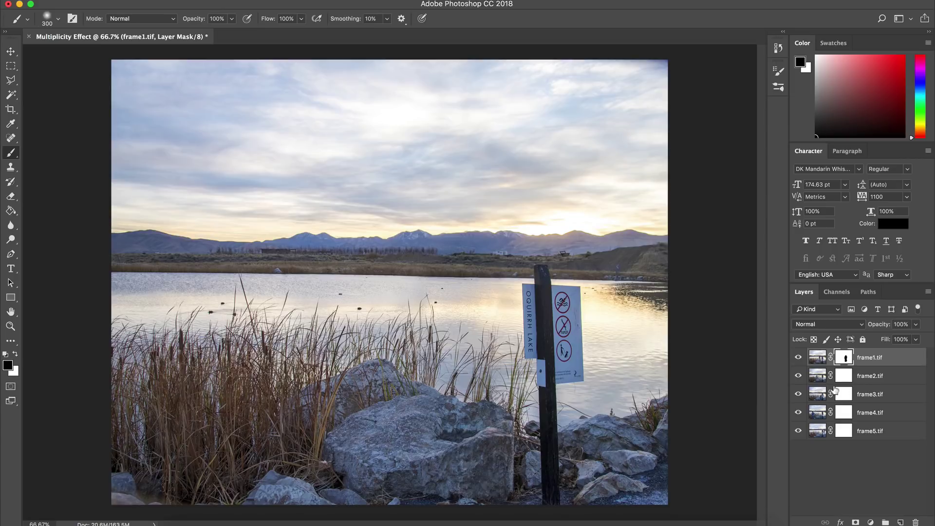
{"action": "key", "text": "ctrl+i"}
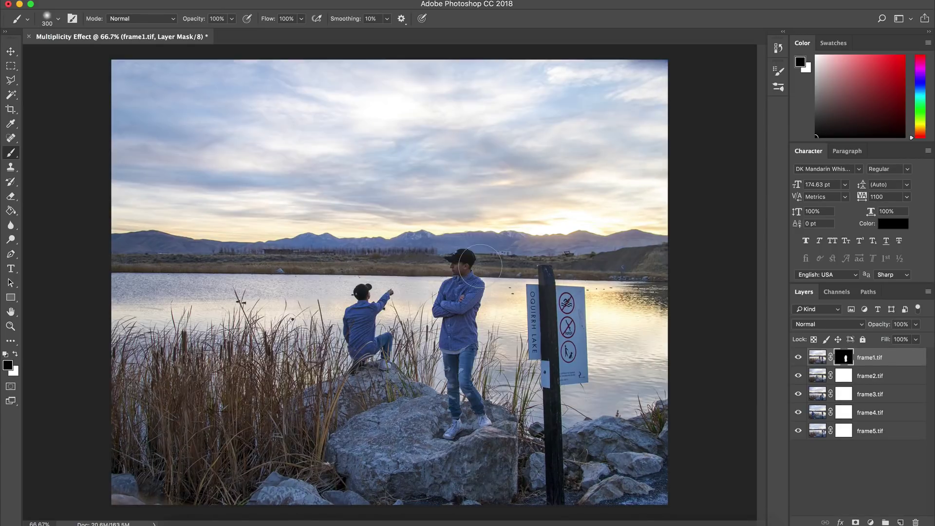
{"action": "key", "text": "ctrl+plus"}
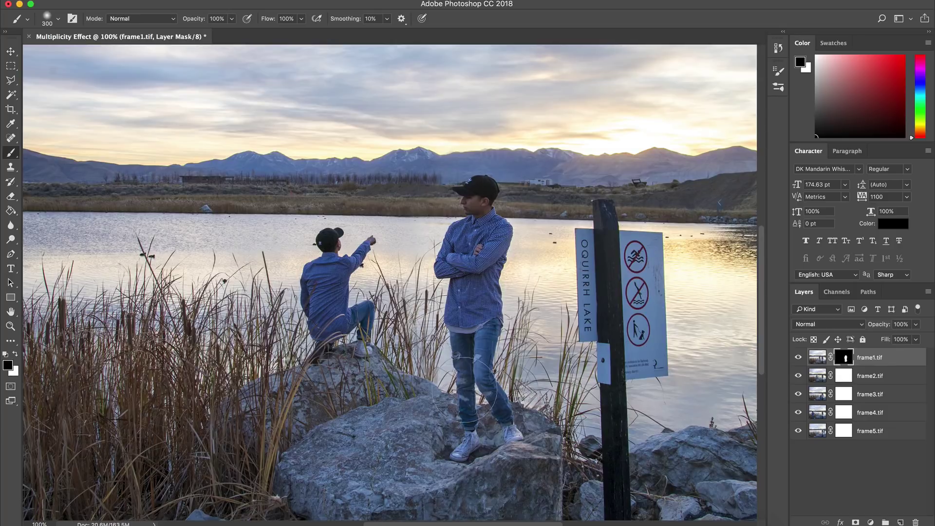
- Paint black over the man pointing across the lake on the frame2.tif mask, and invert the mask to isolate him
{"action": "left_click", "coordinate": [845, 375]}
{"action": "key", "text": "super+minus"}
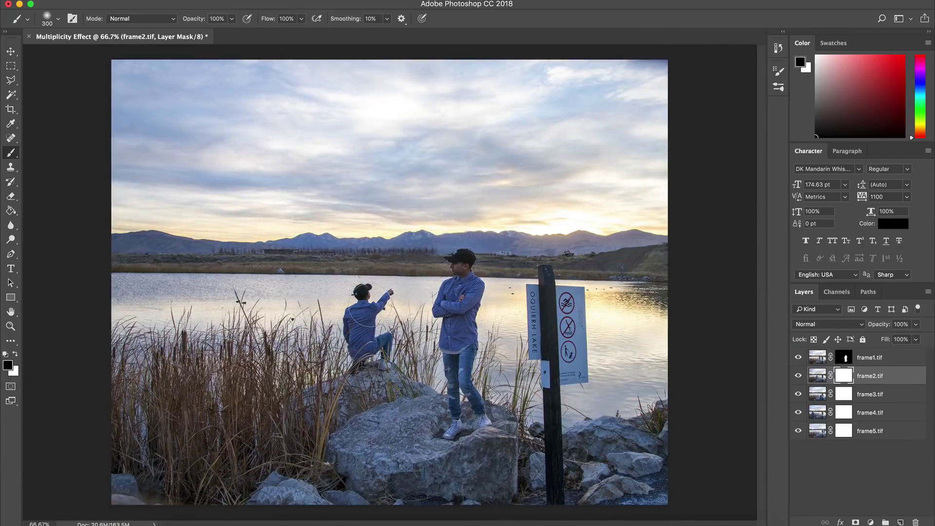
{"action": "key", "text": "super+equal"}
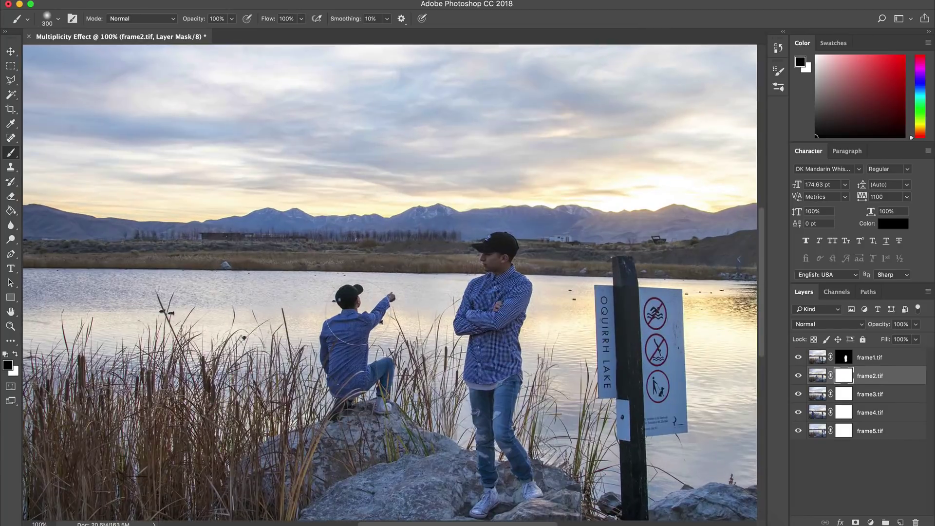
{"action": "mouse_move", "coordinate": [379, 292]}
{"action": "left_mouse_down"}
{"action": "mouse_move", "coordinate": [340, 269]}
{"action": "mouse_move", "coordinate": [375, 267]}
{"action": "mouse_move", "coordinate": [391, 251]}
{"action": "mouse_move", "coordinate": [333, 311]}
{"action": "mouse_move", "coordinate": [358, 338]}
{"action": "mouse_move", "coordinate": [382, 343]}
{"action": "mouse_move", "coordinate": [390, 384]}
{"action": "left_mouse_up"}
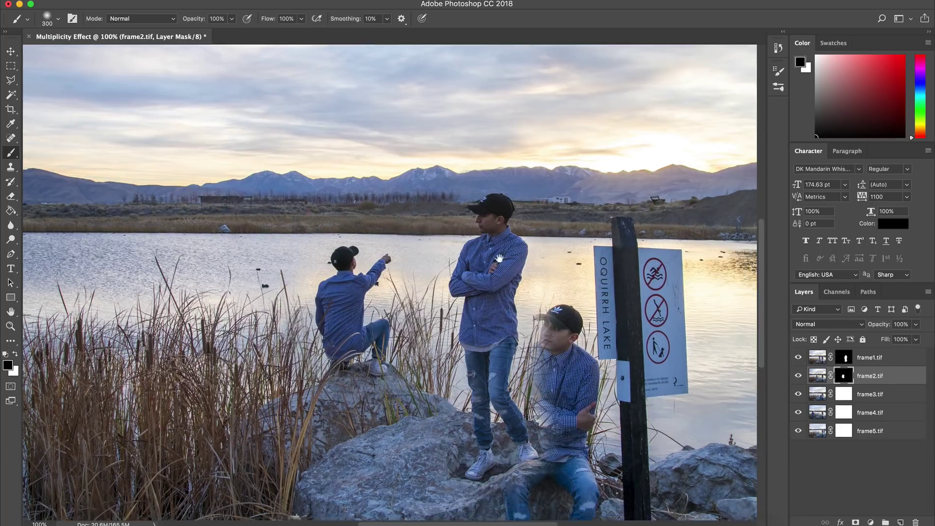
- Reduce the brush to 150 px and paint black on the frame1.tif mask over the seated man's face and upper shoulder
{"action": "left_click_drag", "start_coordinate": [499, 258], "coordinate": [422, 173]}
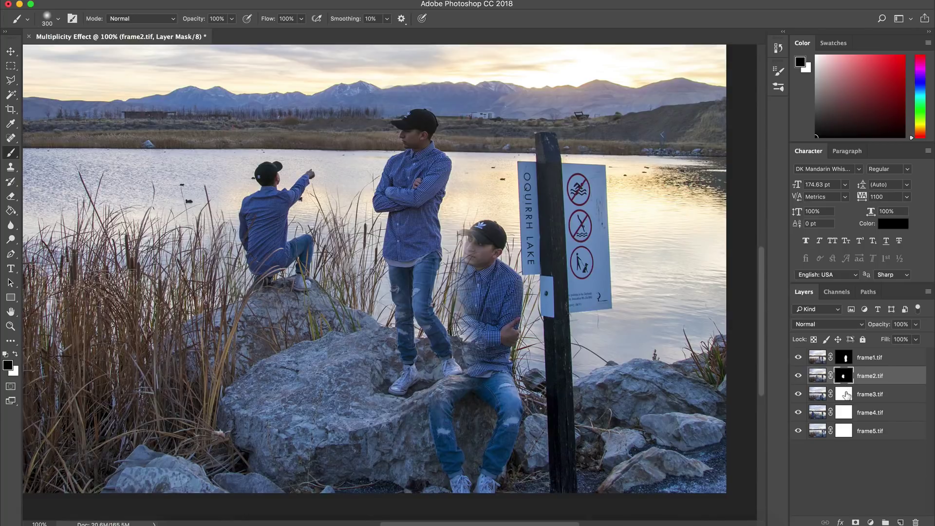
{"action": "left_click", "coordinate": [845, 358]}
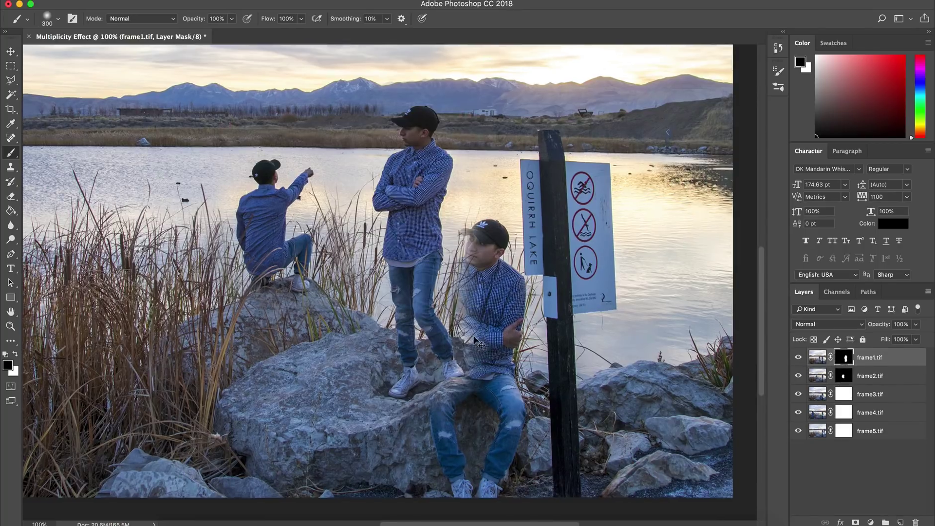
{"action": "scroll", "coordinate": [475, 340], "scroll_direction": "up", "scroll_amount": 3}
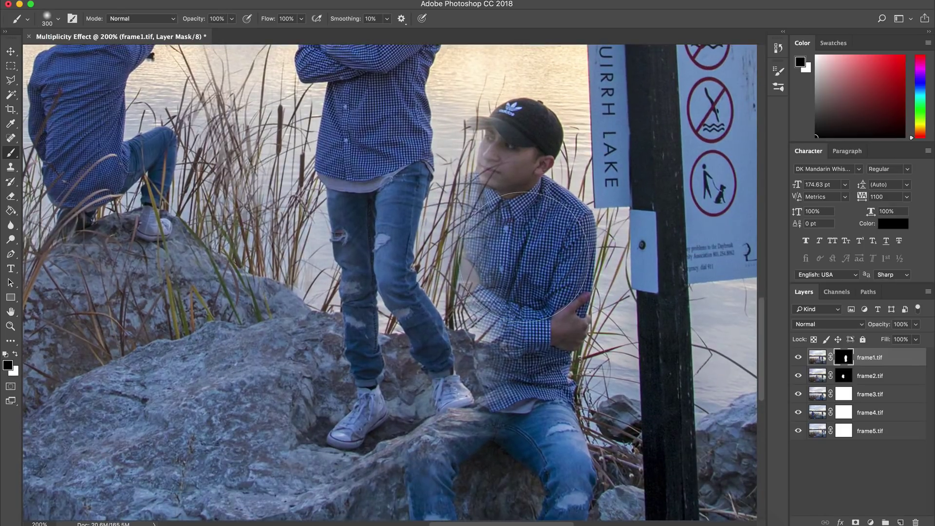
{"action": "key", "text": "bracketleft"}
{"action": "key", "text": "bracketleft"}
{"action": "key", "text": "bracketleft"}
{"action": "key", "text": "bracketleft"}
{"action": "mouse_move", "coordinate": [503, 200]}
{"action": "left_mouse_down"}
{"action": "mouse_move", "coordinate": [485, 185]}
{"action": "mouse_move", "coordinate": [486, 209]}
{"action": "left_mouse_up"}
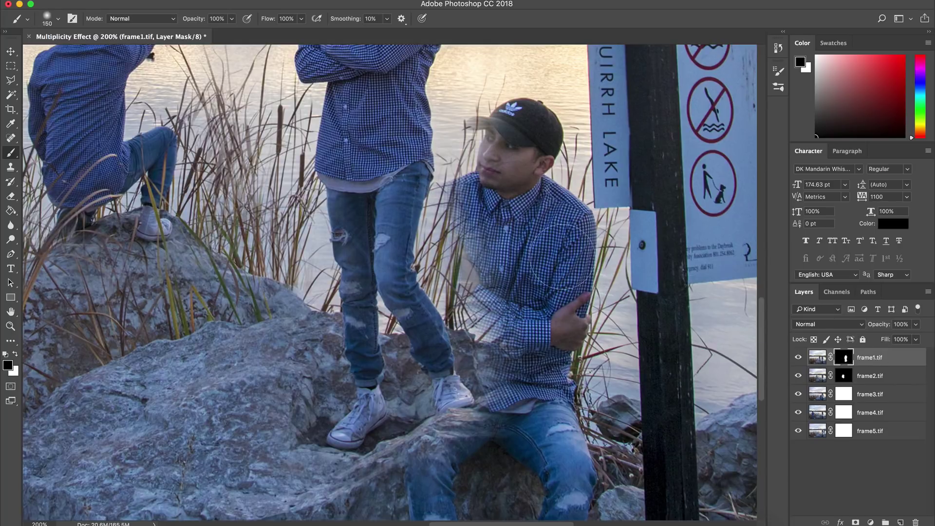
- Continue painting black on the frame1.tif mask to uncover the seated man's cap, folded arms, torso and thigh
{"action": "scroll", "coordinate": [425, 187], "scroll_direction": "up", "scroll_amount": 5}
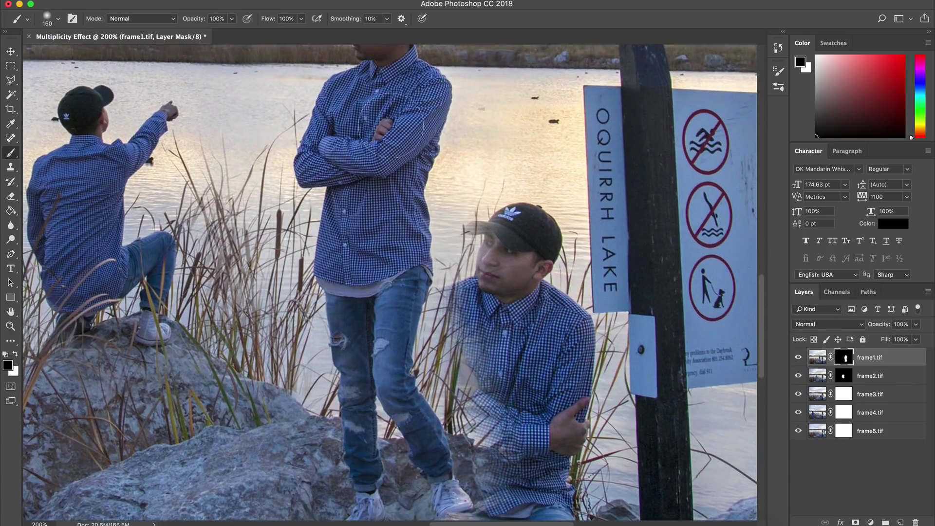
{"action": "left_click_drag", "start_coordinate": [409, 283], "coordinate": [383, 215]}
{"action": "mouse_move", "coordinate": [457, 199]}
{"action": "left_mouse_down"}
{"action": "mouse_move", "coordinate": [483, 348]}
{"action": "mouse_move", "coordinate": [473, 435]}
{"action": "mouse_move", "coordinate": [468, 376]}
{"action": "mouse_move", "coordinate": [458, 473]}
{"action": "mouse_move", "coordinate": [438, 466]}
{"action": "mouse_move", "coordinate": [453, 426]}
{"action": "mouse_move", "coordinate": [460, 329]}
{"action": "mouse_move", "coordinate": [453, 287]}
{"action": "mouse_move", "coordinate": [440, 279]}
{"action": "mouse_move", "coordinate": [433, 303]}
{"action": "mouse_move", "coordinate": [427, 284]}
{"action": "mouse_move", "coordinate": [433, 372]}
{"action": "left_mouse_up"}
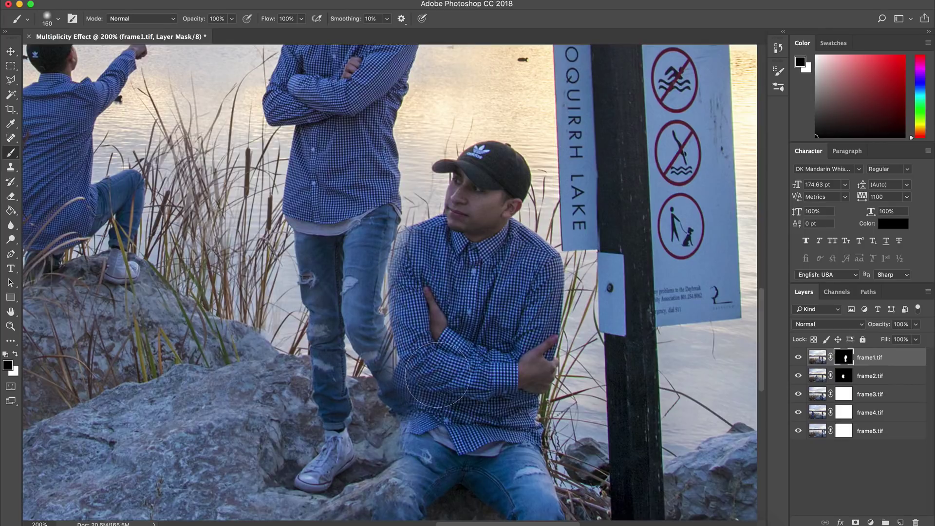
{"action": "scroll", "coordinate": [433, 360], "scroll_direction": "down", "scroll_amount": 5}
{"action": "mouse_move", "coordinate": [415, 327]}
{"action": "left_mouse_down"}
{"action": "mouse_move", "coordinate": [408, 373]}
{"action": "mouse_move", "coordinate": [414, 188]}
{"action": "left_mouse_up"}
{"action": "scroll", "coordinate": [421, 270], "scroll_direction": "up", "scroll_amount": 5}
{"action": "mouse_move", "coordinate": [421, 270]}
{"action": "left_mouse_down"}
{"action": "mouse_move", "coordinate": [411, 270]}
{"action": "mouse_move", "coordinate": [412, 229]}
{"action": "left_mouse_up"}
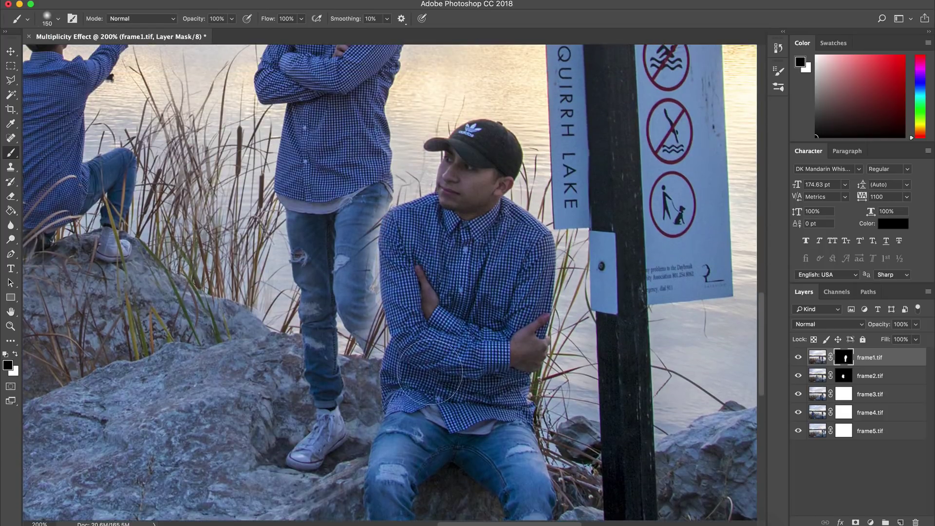
- Restore the standing man's leg beside the seated man by painting white on the frame1.tif mask with a 90 px brush
{"action": "scroll", "coordinate": [404, 292], "scroll_direction": "down", "scroll_amount": 6}
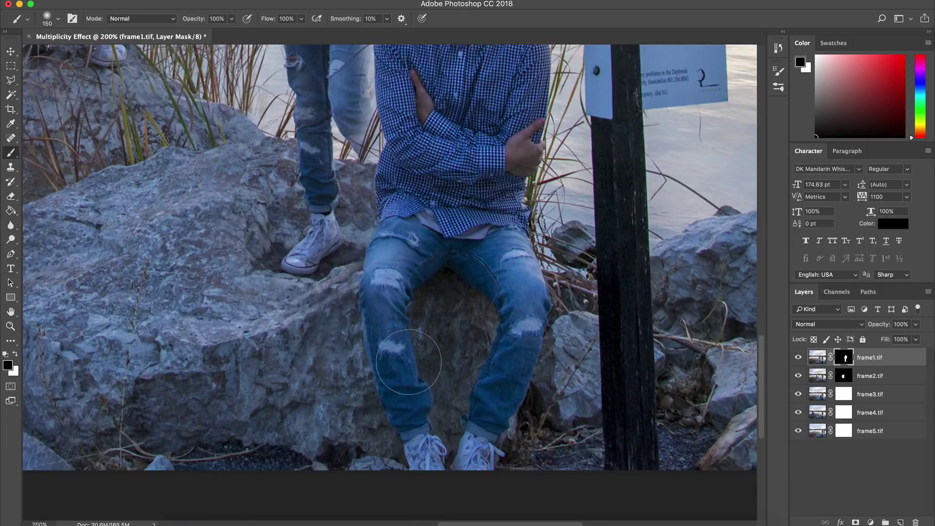
{"action": "scroll", "coordinate": [397, 286], "scroll_direction": "up", "scroll_amount": 10}
{"action": "scroll", "coordinate": [372, 298], "scroll_direction": "down", "scroll_amount": 4}
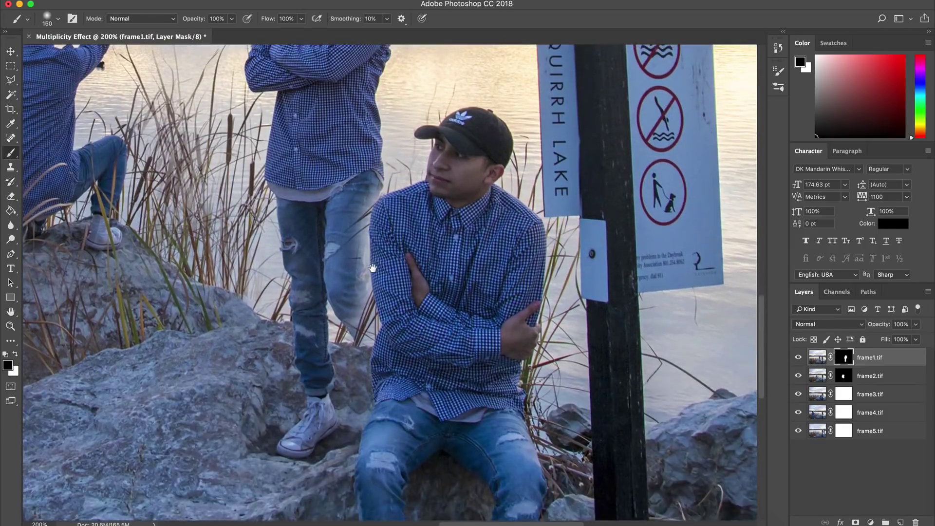
{"action": "scroll", "coordinate": [375, 317], "scroll_direction": "up", "scroll_amount": 2}
{"action": "key", "text": "x"}
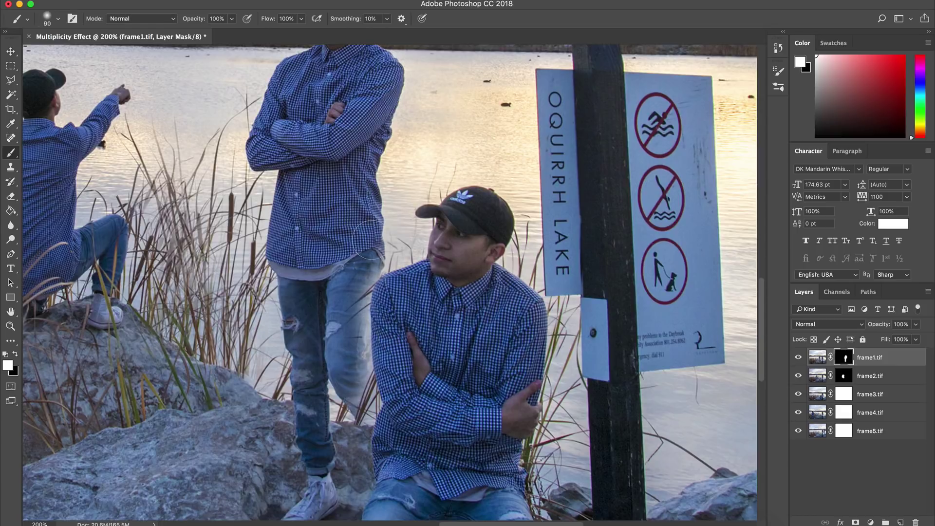
{"action": "left_click_drag", "start_coordinate": [342, 326], "coordinate": [362, 404]}
{"action": "scroll", "coordinate": [362, 404], "scroll_direction": "down", "scroll_amount": 5}
{"action": "mouse_move", "coordinate": [346, 292]}
{"action": "left_mouse_down"}
{"action": "mouse_move", "coordinate": [358, 225]}
{"action": "mouse_move", "coordinate": [369, 226]}
{"action": "mouse_move", "coordinate": [361, 136]}
{"action": "left_mouse_up"}
- Refine the standing man's leg along the seated man's sleeve with a 40 px white brush on the frame1.tif mask
{"action": "key", "text": "bracketleft"}
{"action": "key", "text": "bracketleft"}
{"action": "key", "text": "bracketleft"}
{"action": "key", "text": "bracketleft"}
{"action": "left_click_drag", "start_coordinate": [377, 63], "coordinate": [361, 140]}
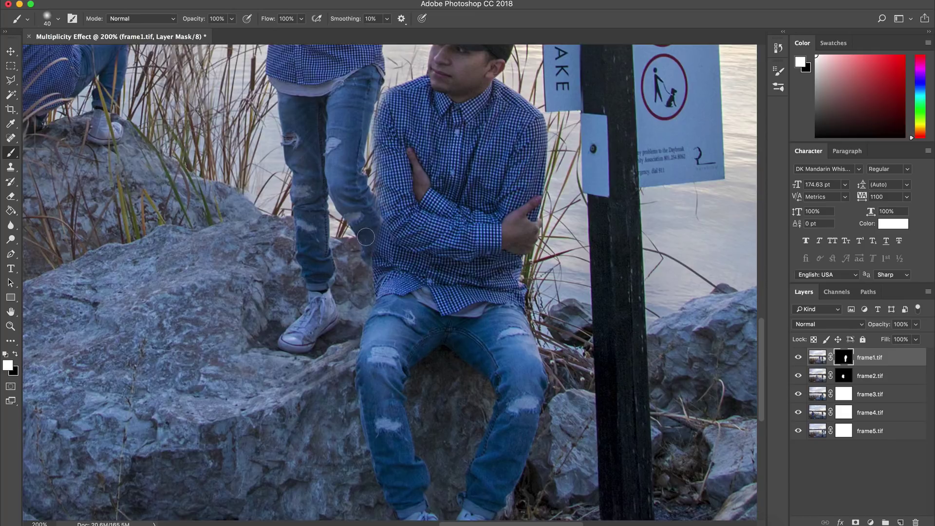
- Paint black with the 40 px brush on the frame1.tif mask along the outer edge of the seated man's upper sleeve and shoulder
{"action": "scroll", "coordinate": [370, 216], "scroll_direction": "up", "scroll_amount": 5}
{"action": "scroll", "coordinate": [377, 340], "scroll_direction": "right", "scroll_amount": 3}
{"action": "key", "text": "x"}
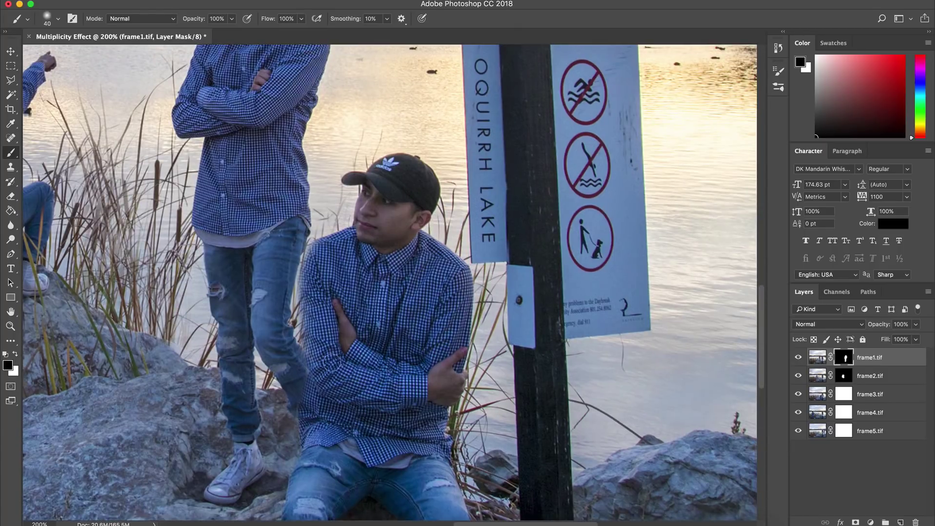
{"action": "mouse_move", "coordinate": [304, 319]}
{"action": "left_mouse_down"}
{"action": "mouse_move", "coordinate": [311, 251]}
{"action": "mouse_move", "coordinate": [324, 240]}
{"action": "left_mouse_up"}
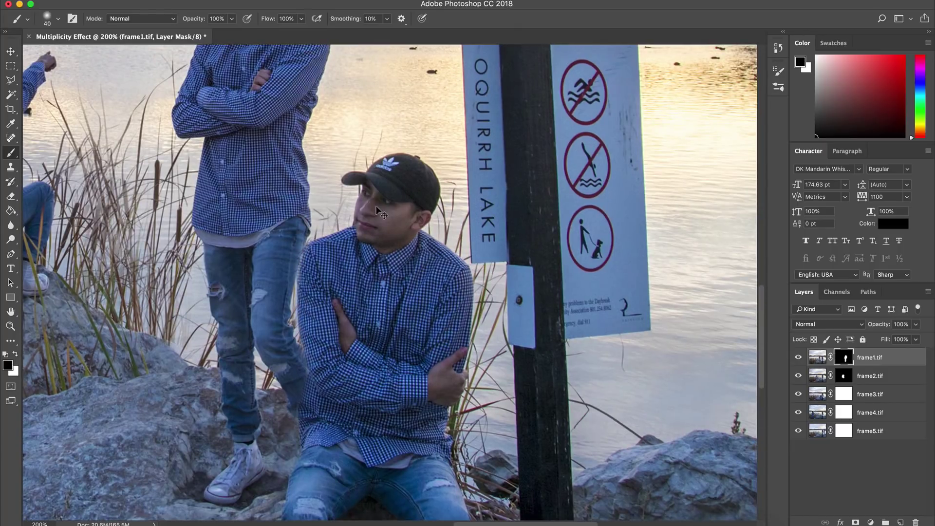
- Paint black over the whole seated man on the frame3.tif mask with a 200 px brush and invert the mask
{"action": "key", "text": "super+minus"}
{"action": "scroll", "coordinate": [280, 288], "scroll_direction": "left", "scroll_amount": 5}
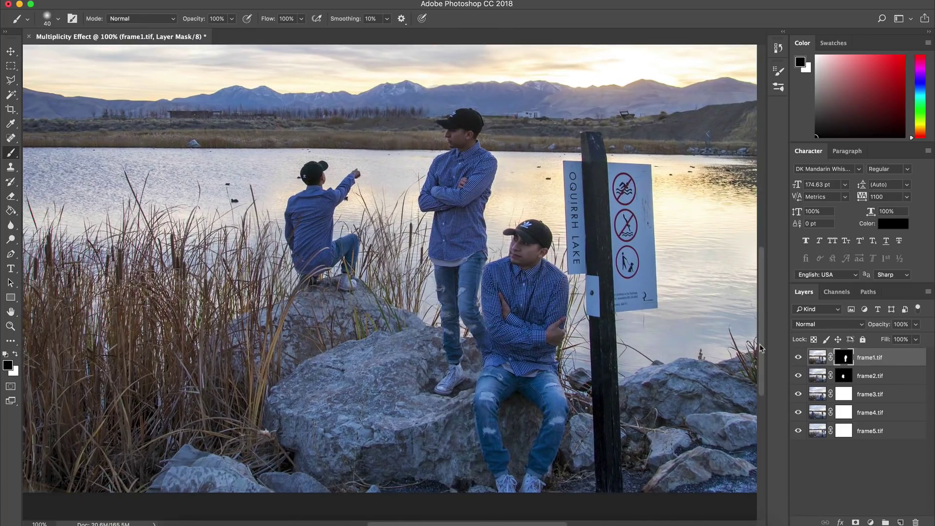
{"action": "left_click", "coordinate": [844, 395]}
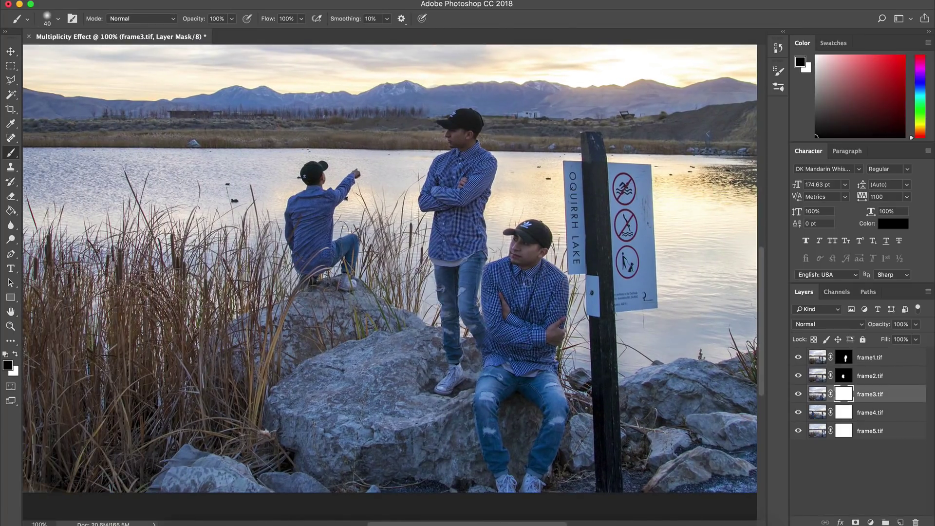
{"action": "scroll", "coordinate": [513, 263], "scroll_direction": "right", "scroll_amount": 5}
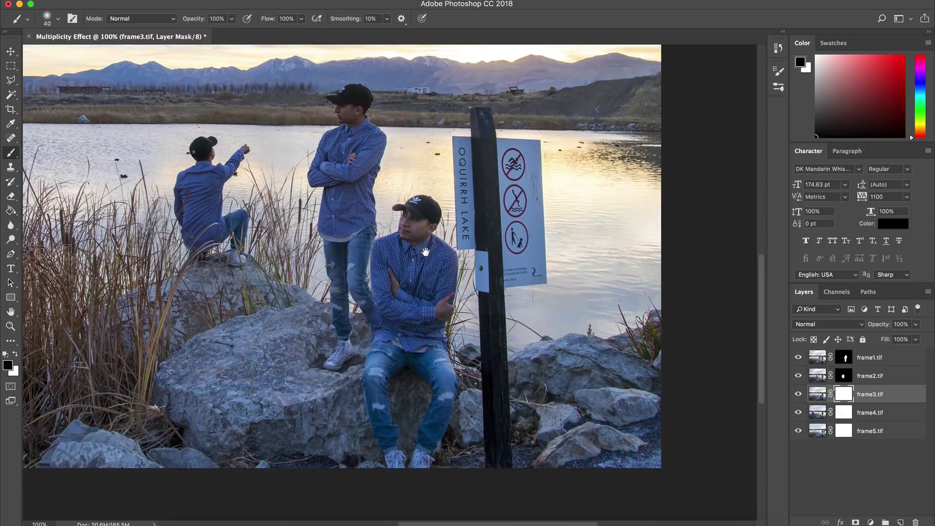
{"action": "key", "text": "bracketright"}
{"action": "key", "text": "bracketright"}
{"action": "key", "text": "bracketright"}
{"action": "key", "text": "bracketright"}
{"action": "key", "text": "bracketright"}
{"action": "key", "text": "bracketright"}
{"action": "key", "text": "bracketright"}
{"action": "key", "text": "bracketright"}
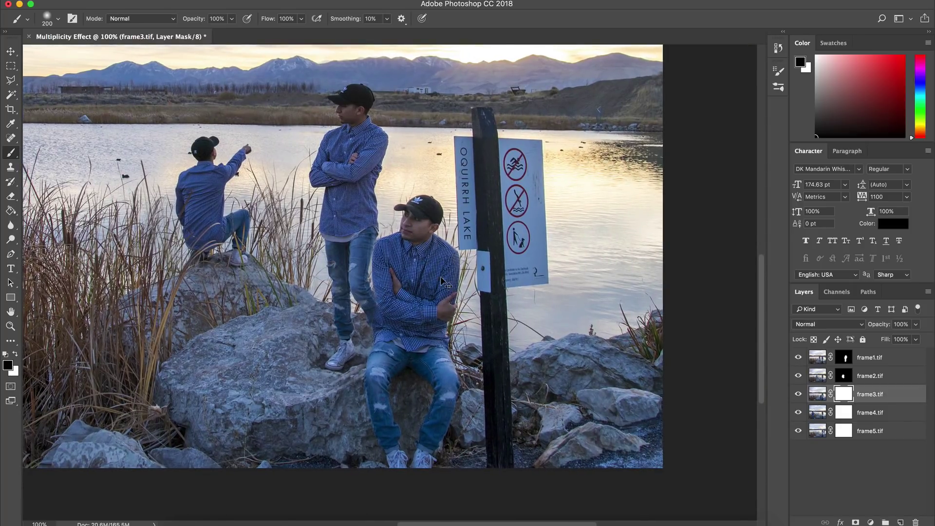
{"action": "key", "text": "super+minus"}
{"action": "mouse_move", "coordinate": [517, 346]}
{"action": "left_mouse_down"}
{"action": "mouse_move", "coordinate": [516, 372]}
{"action": "mouse_move", "coordinate": [504, 347]}
{"action": "mouse_move", "coordinate": [511, 339]}
{"action": "mouse_move", "coordinate": [509, 419]}
{"action": "left_mouse_up"}
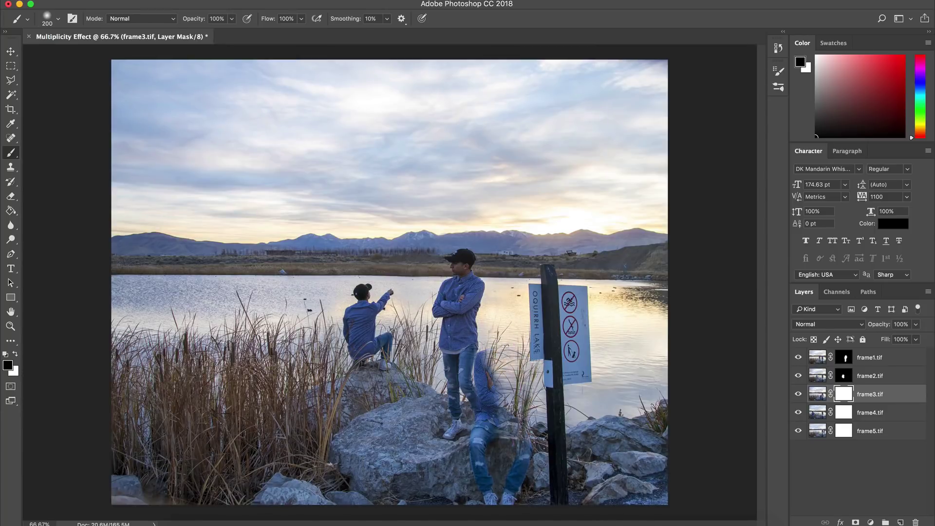
{"action": "key", "text": "super+z"}
{"action": "mouse_move", "coordinate": [528, 409]}
{"action": "left_mouse_down"}
{"action": "mouse_move", "coordinate": [504, 331]}
{"action": "mouse_move", "coordinate": [479, 385]}
{"action": "mouse_move", "coordinate": [485, 452]}
{"action": "mouse_move", "coordinate": [507, 424]}
{"action": "mouse_move", "coordinate": [506, 404]}
{"action": "left_mouse_up"}
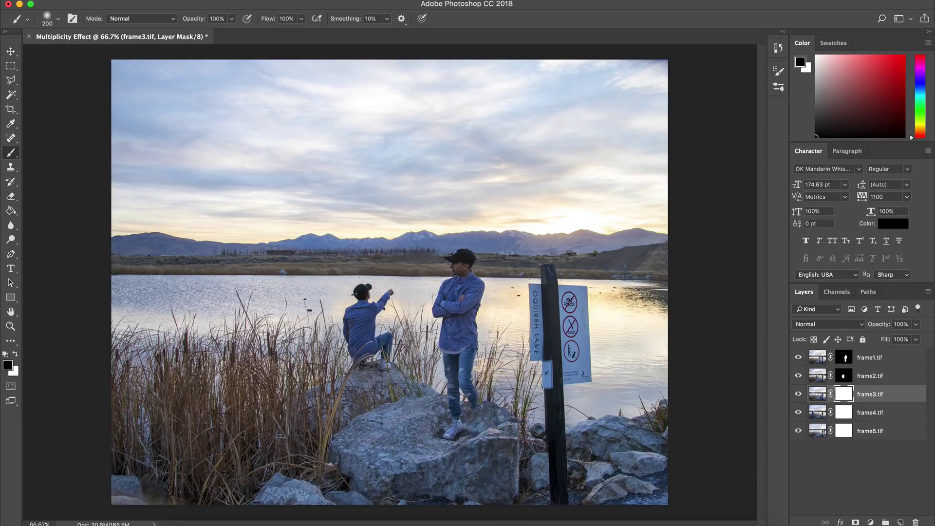
{"action": "key", "text": "super+i"}
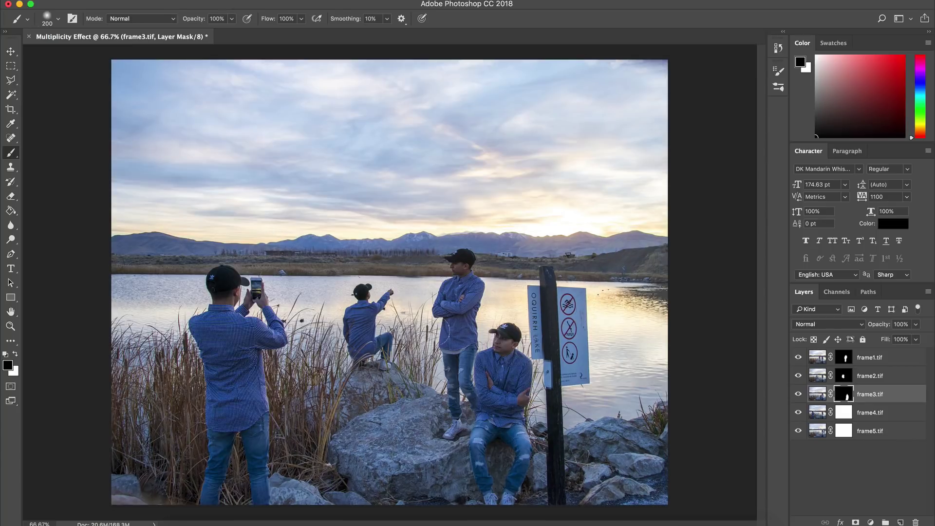
- Paint black with the 200 px brush on the frame4.tif mask over the whole man taking a photo with his phone
{"action": "left_click", "coordinate": [845, 413]}
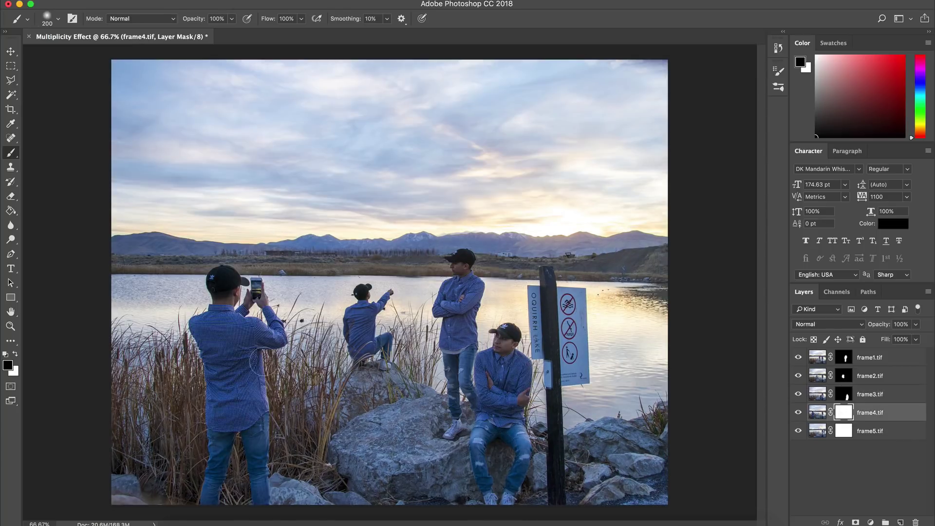
{"action": "mouse_move", "coordinate": [239, 305]}
{"action": "left_mouse_down"}
{"action": "mouse_move", "coordinate": [226, 264]}
{"action": "mouse_move", "coordinate": [202, 453]}
{"action": "left_mouse_up"}
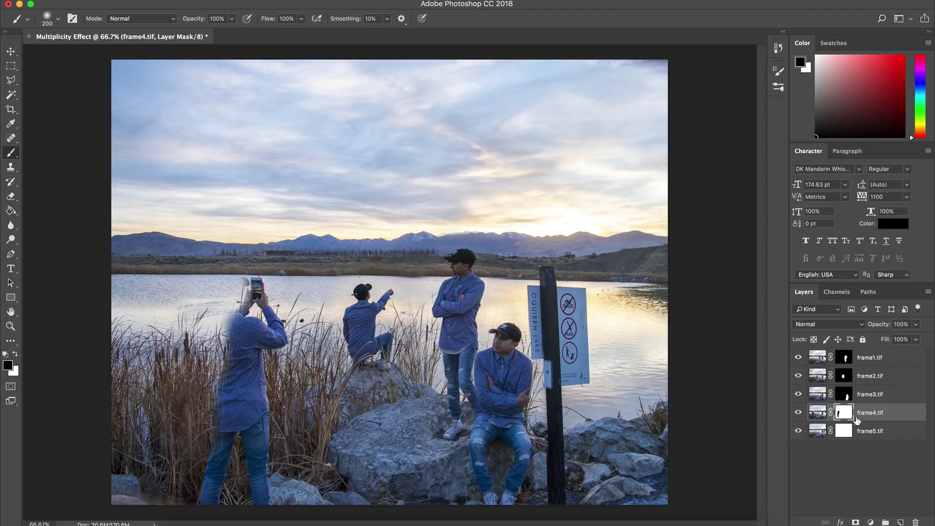
{"action": "mouse_move", "coordinate": [231, 292]}
{"action": "left_mouse_down"}
{"action": "mouse_move", "coordinate": [273, 305]}
{"action": "mouse_move", "coordinate": [232, 390]}
{"action": "mouse_move", "coordinate": [243, 433]}
{"action": "mouse_move", "coordinate": [268, 376]}
{"action": "mouse_move", "coordinate": [236, 431]}
{"action": "mouse_move", "coordinate": [215, 506]}
{"action": "mouse_move", "coordinate": [248, 413]}
{"action": "left_mouse_up"}
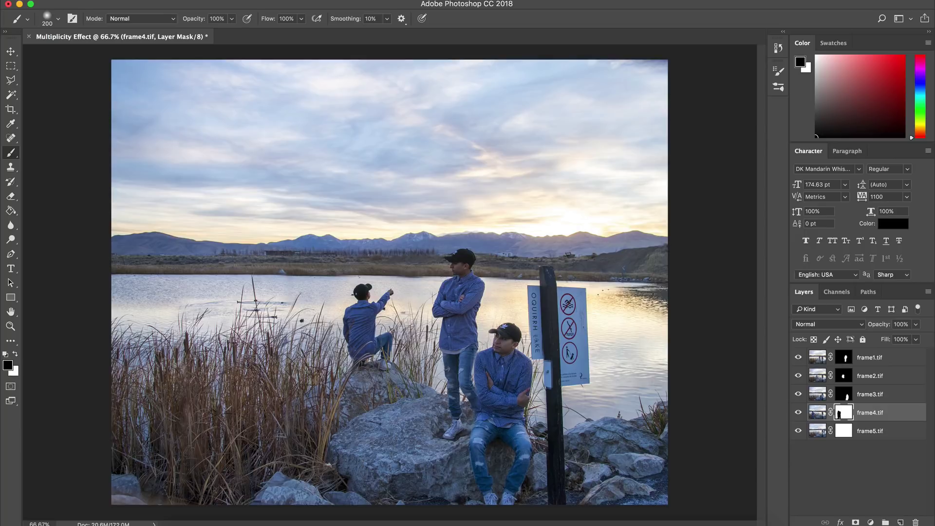
{"action": "key", "text": "ctrl+t"}
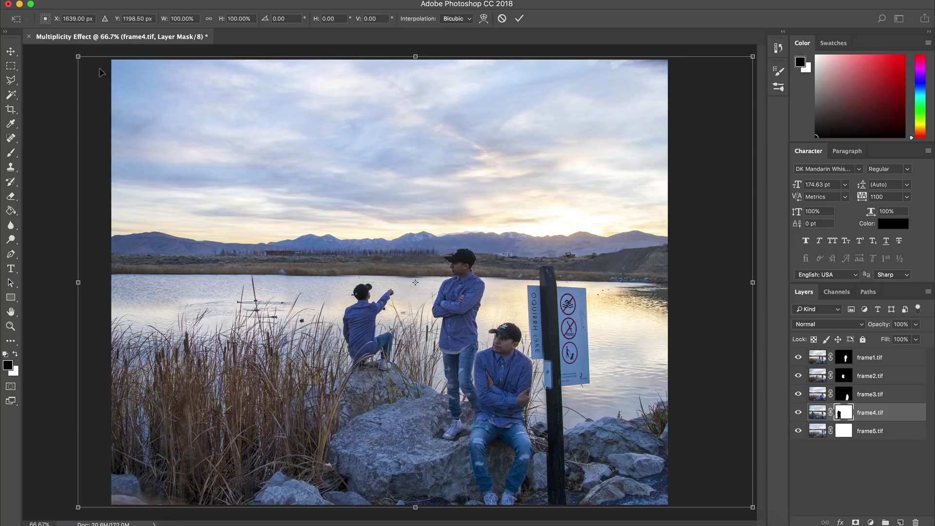
{"action": "left_click_drag", "start_coordinate": [63, 52], "coordinate": [60, 55]}
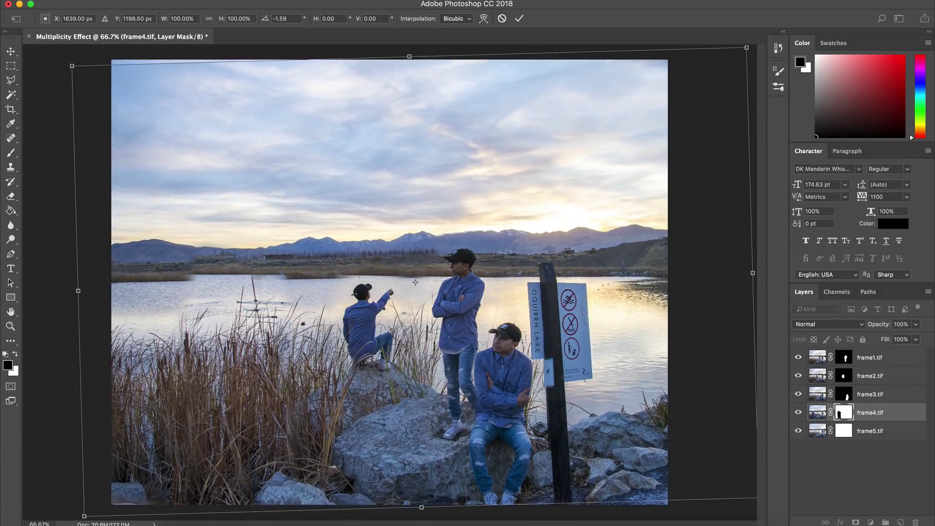
{"action": "left_click", "coordinate": [502, 19]}
{"action": "key", "text": "b"}
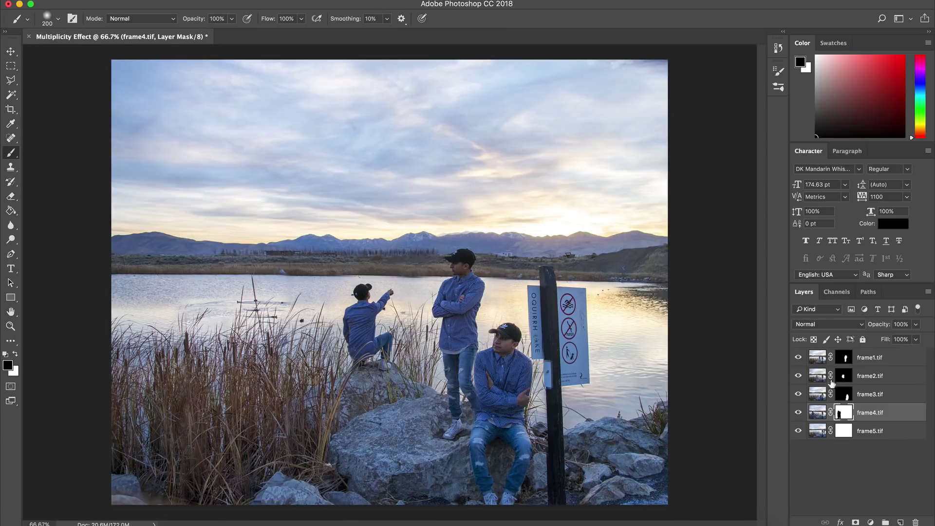
- Invert the frame4.tif mask to bring back the man with the phone
{"action": "key", "text": "ctrl+i"}
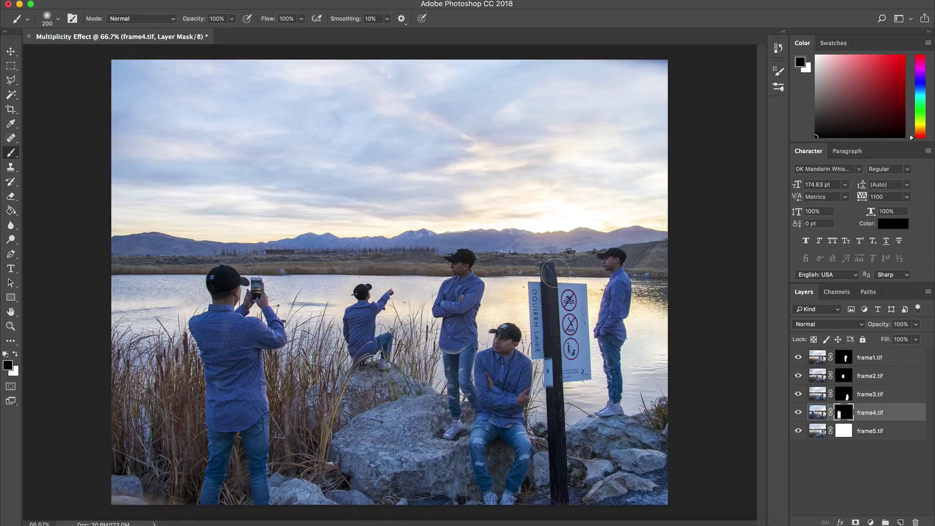
{"action": "key", "text": "ctrl+minus"}
{"action": "key", "text": "ctrl+equal"}
- Switch to the image viewer showing the finished multiplicity JPG and move its window so the whole picture can be examined
{"action": "left_click", "coordinate": [719, 519]}
{"action": "left_click", "coordinate": [452, 132]}
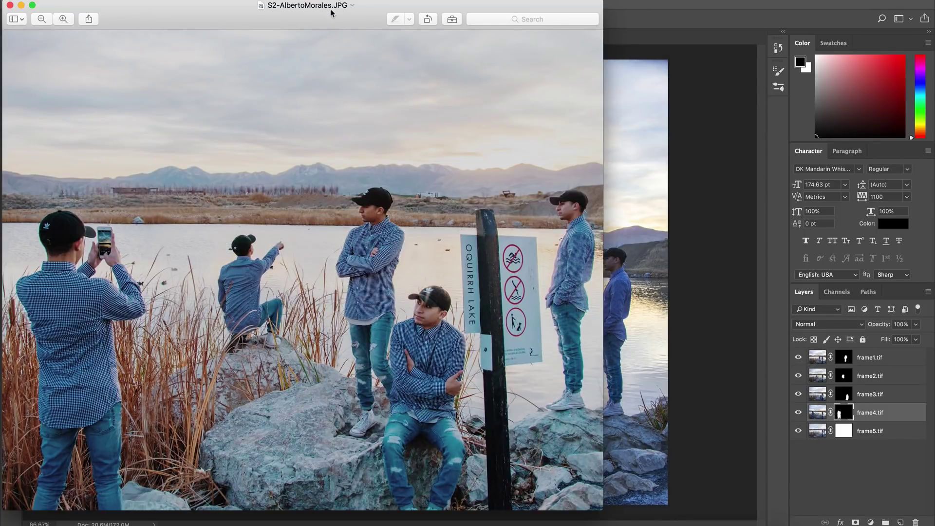
{"action": "left_click_drag", "start_coordinate": [331, 13], "coordinate": [443, 11]}
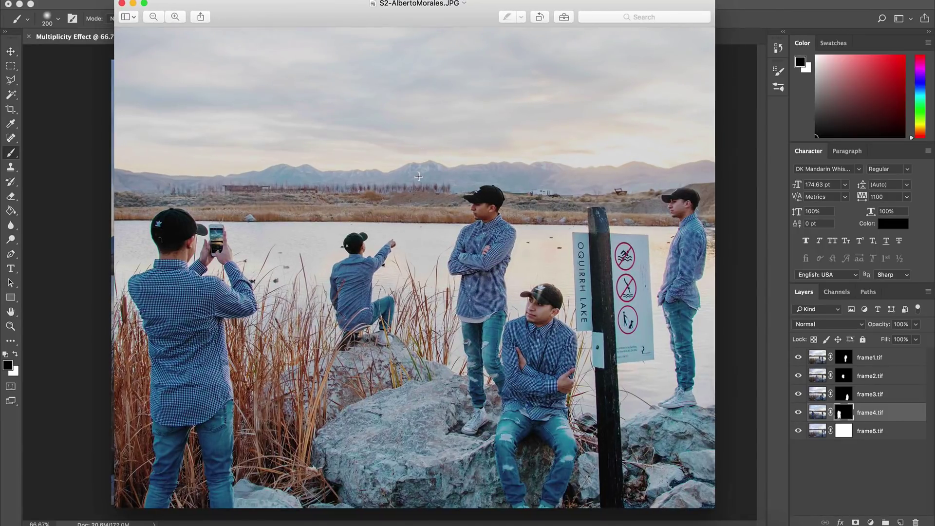